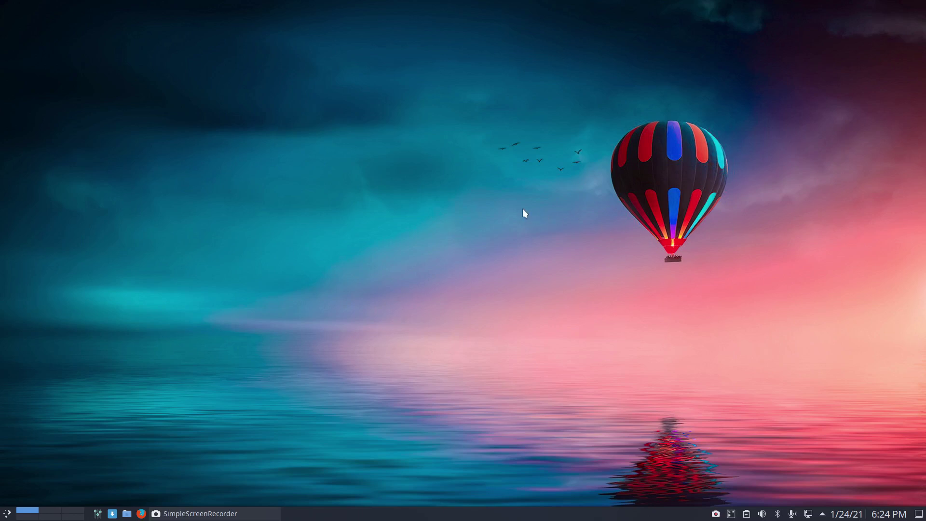
Open and close a terminal, then launch VirtualBox and cancel the Add machine file picker
key("ctrl+alt+t")
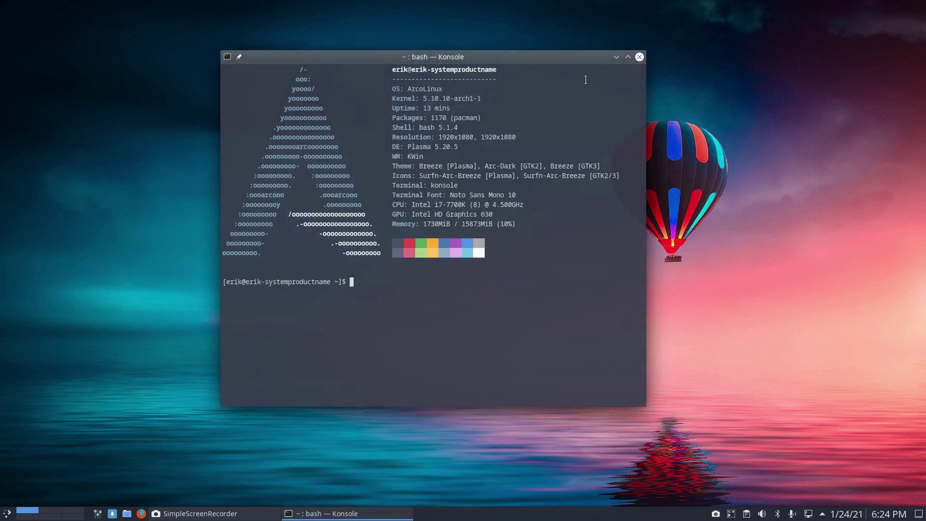
left_click(640, 56)
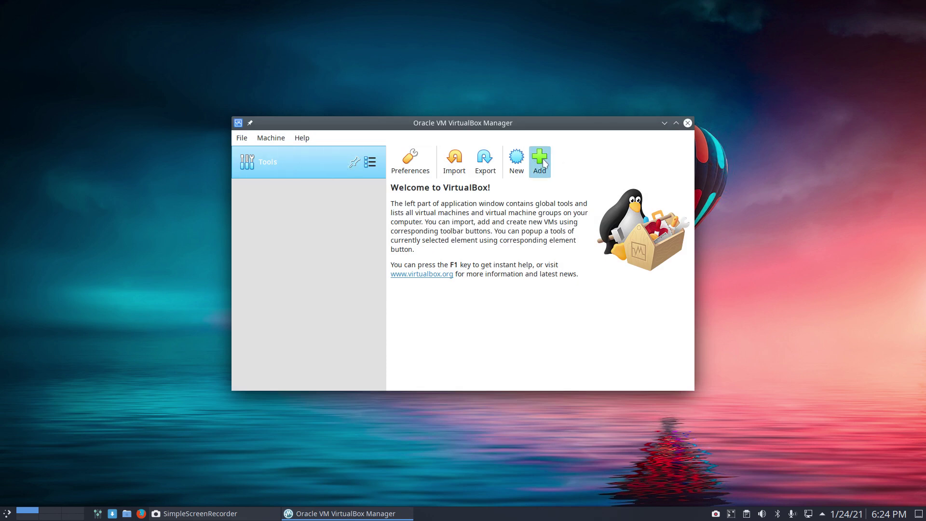
left_click(540, 162)
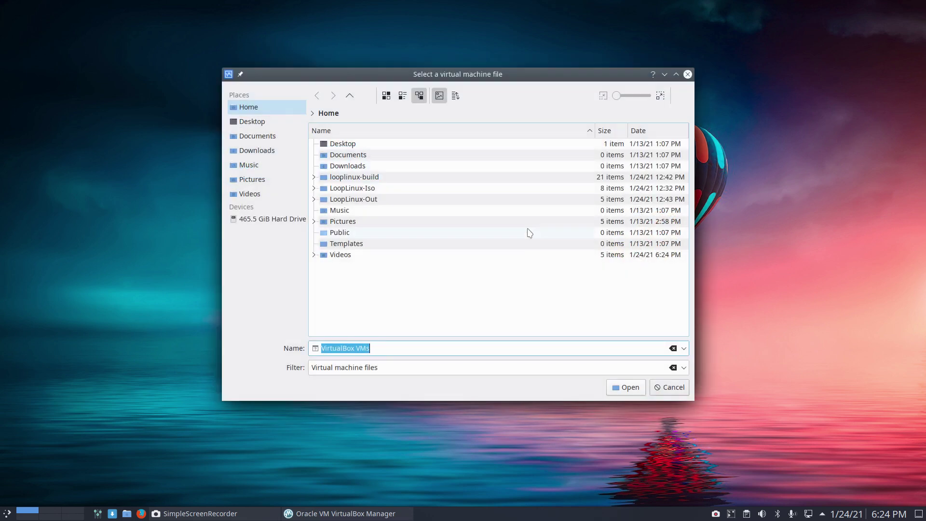
left_click(661, 388)
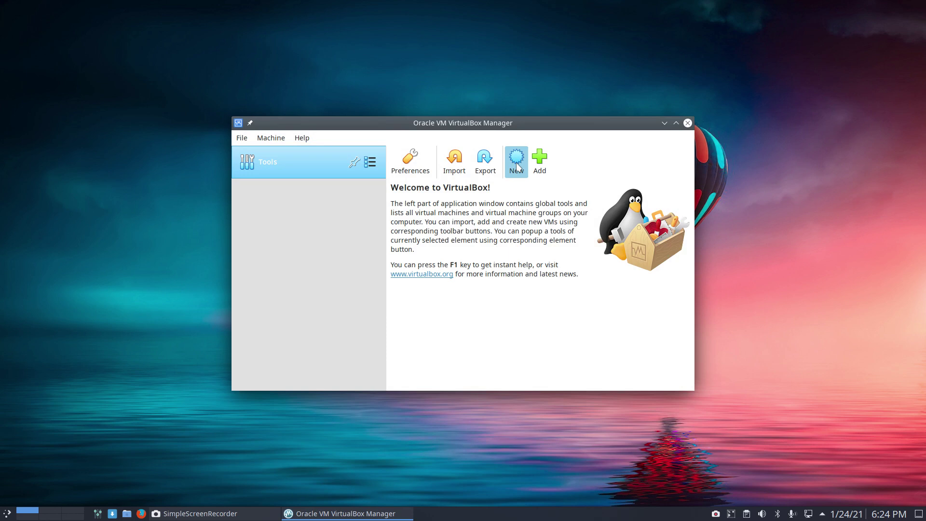
Start a new virtual machine and name it ArcoLinux
left_click(516, 165)
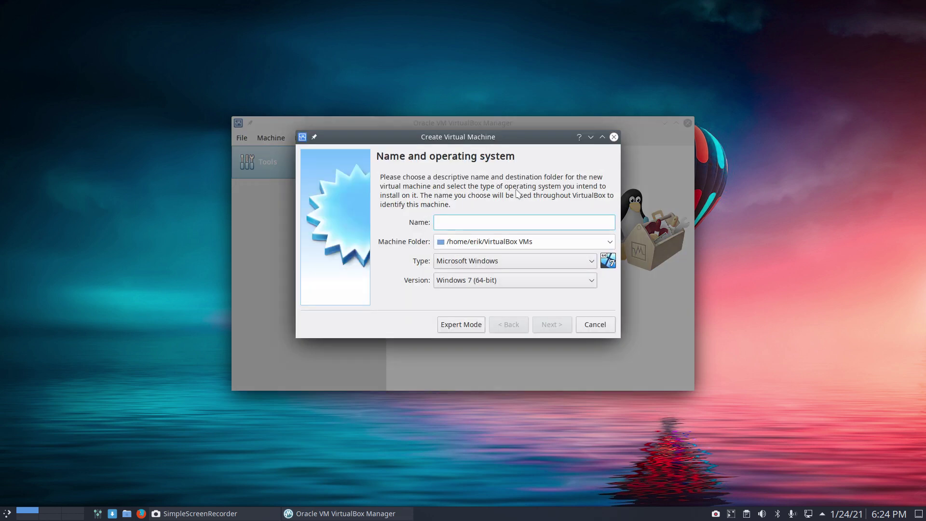
type("ar")
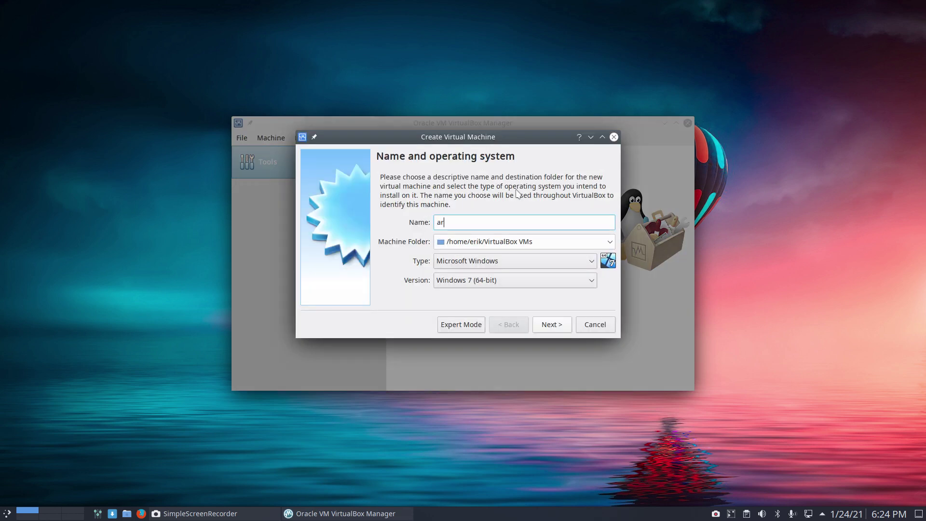
type("ch lin")
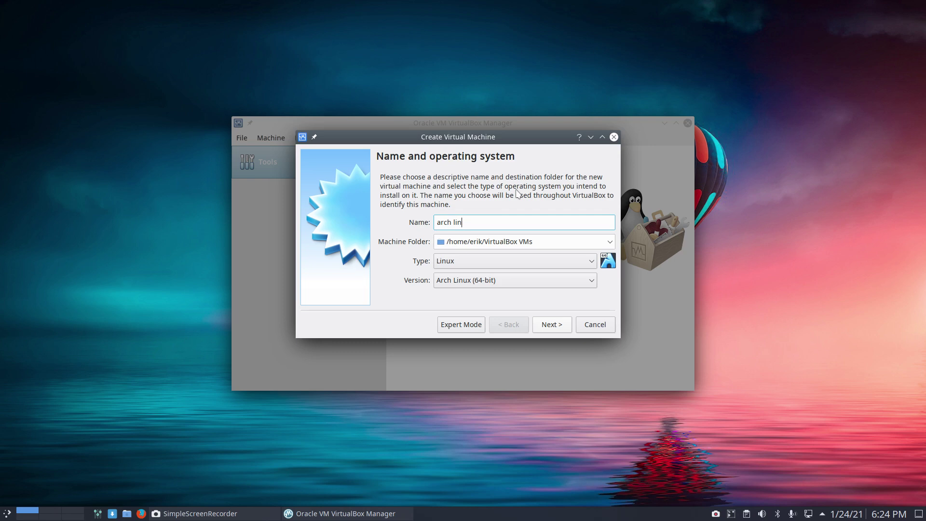
key("BackSpace")
key("BackSpace")
key("BackSpace")
key("BackSpace")
key("BackSpace")
key("BackSpace")
key("BackSpace")
type("r")
key("BackSpace")
key("BackSpace")
type("Arc")
Give it 8192 MB memory and a dynamically allocated 34.57 GB VDI disk, then create it
left_click(559, 325)
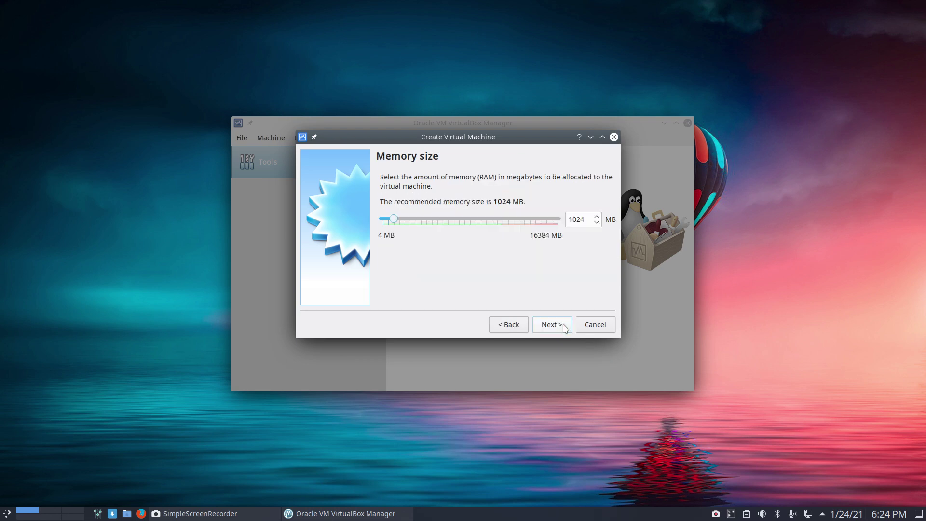
left_click_drag(393, 219, 469, 219)
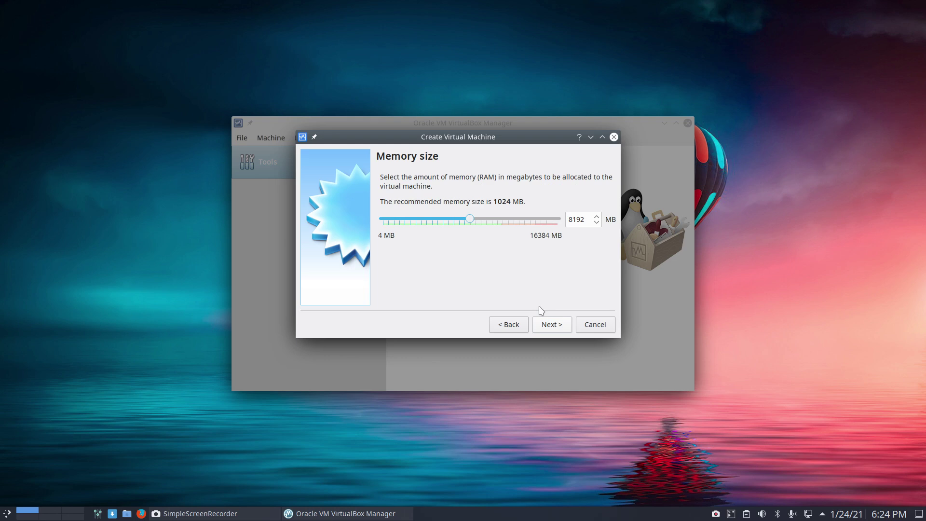
left_click(555, 328)
left_click(557, 328)
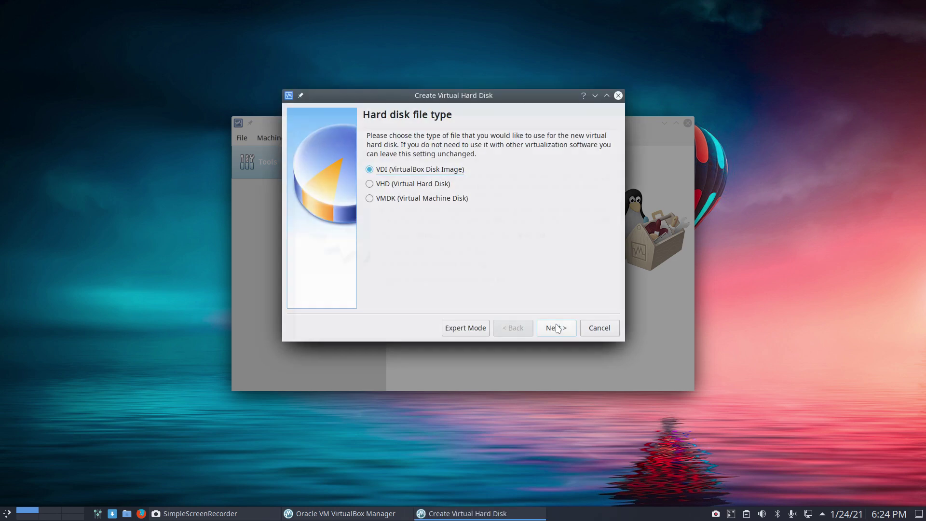
left_click(557, 328)
left_click(558, 328)
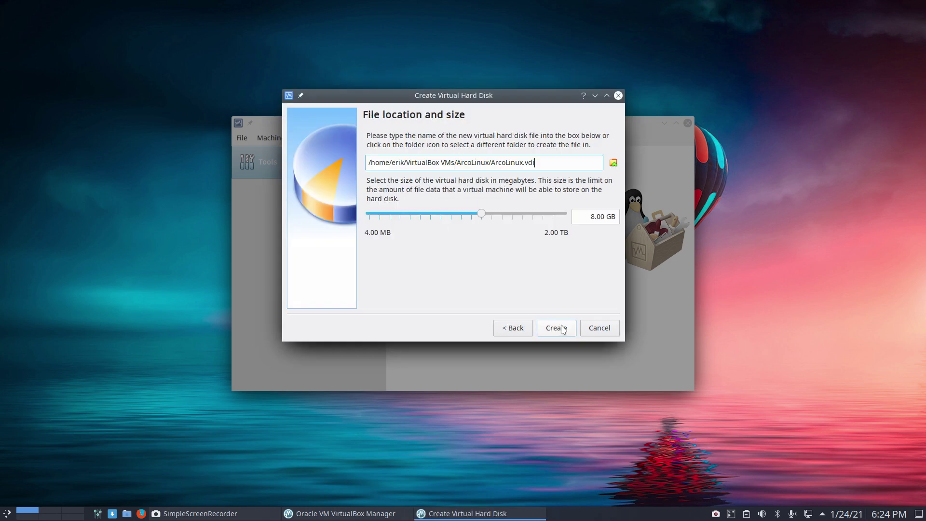
left_click_drag(484, 215, 505, 214)
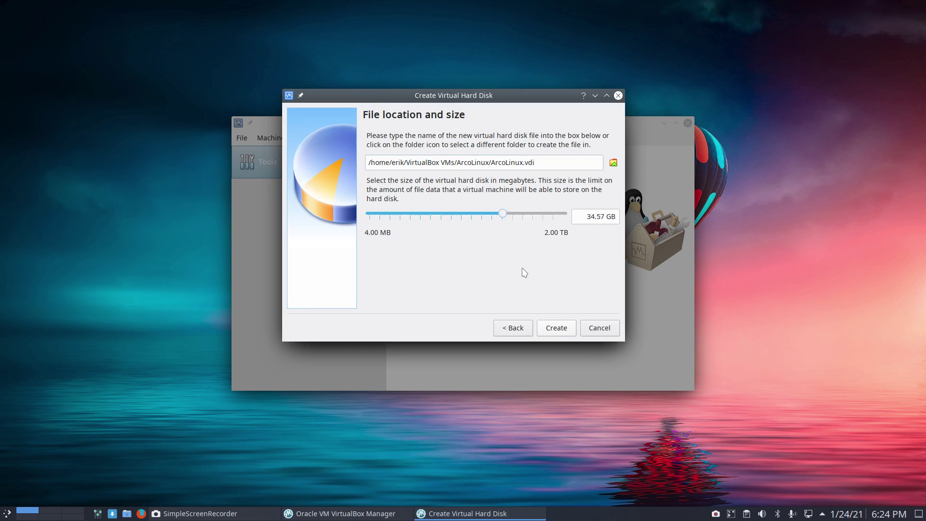
left_click(557, 328)
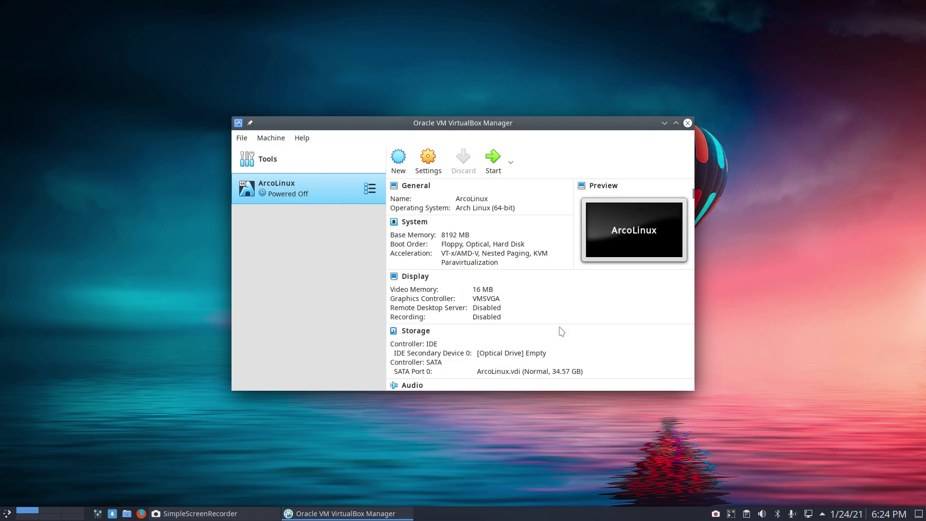
Open the ArcoLinux VM settings and set the processor count to 4 with PAE/NX
double_click(487, 124)
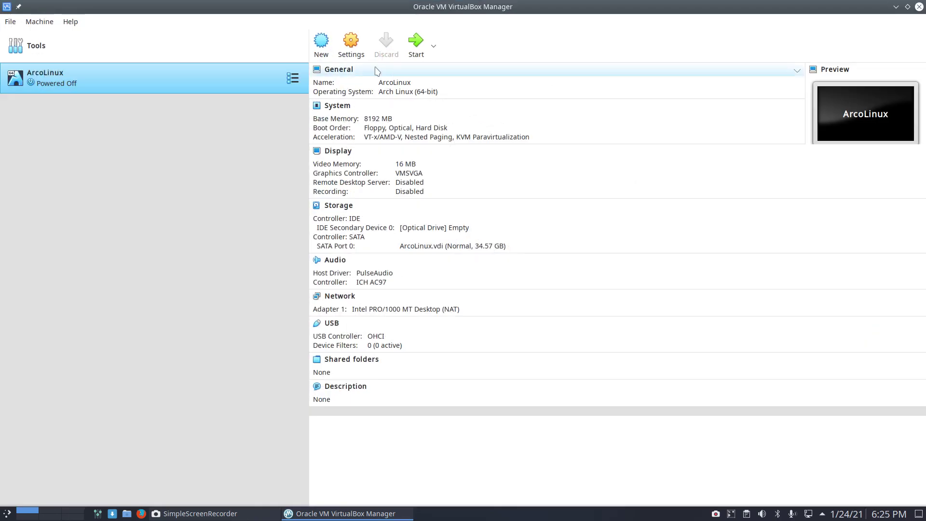
left_click(351, 45)
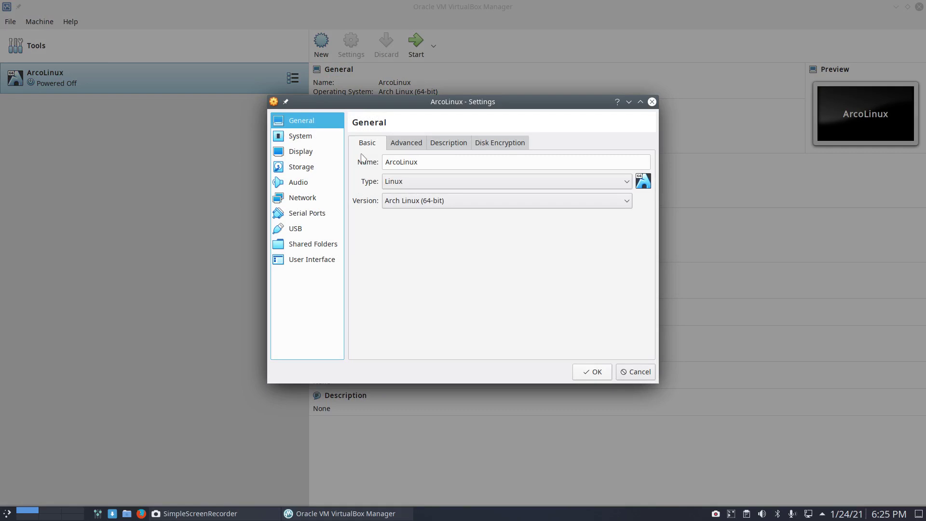
left_click(407, 145)
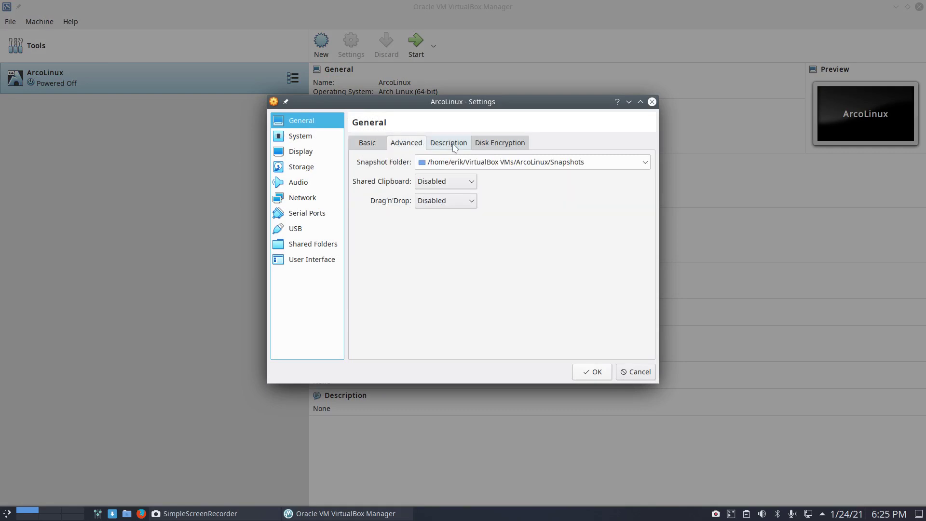
scroll(421, 146, "down", 2)
left_click(370, 144)
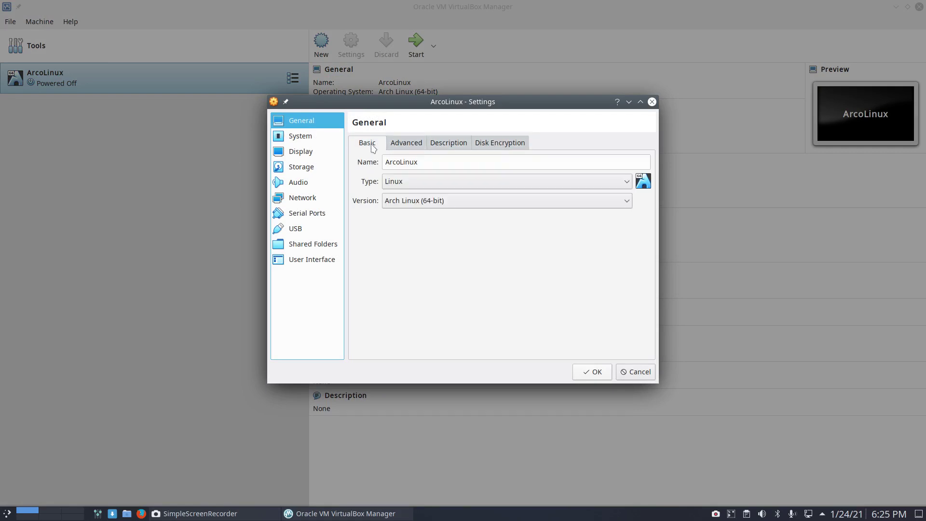
left_click(311, 137)
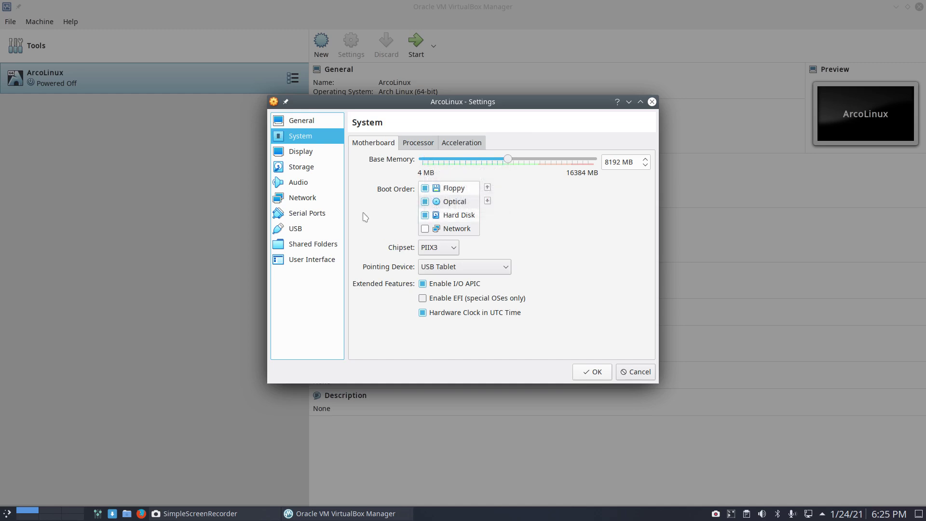
left_click(428, 141)
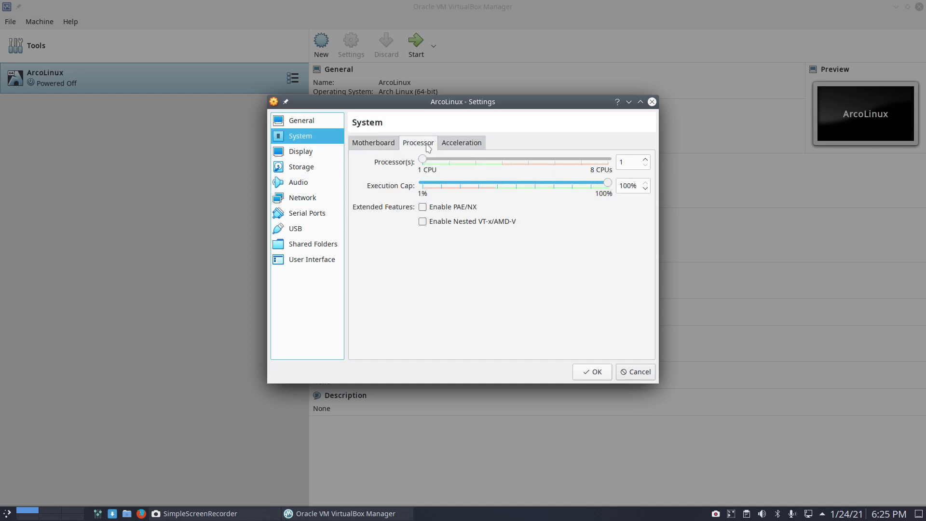
left_click_drag(423, 159, 502, 160)
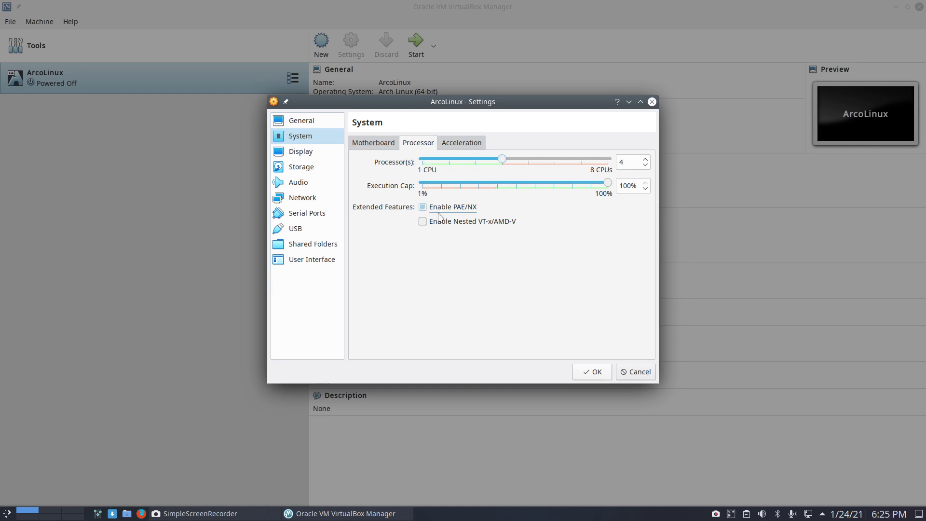
Set video memory to 104 MB and the graphics controller to VBoxVGA, then save
left_click(321, 157)
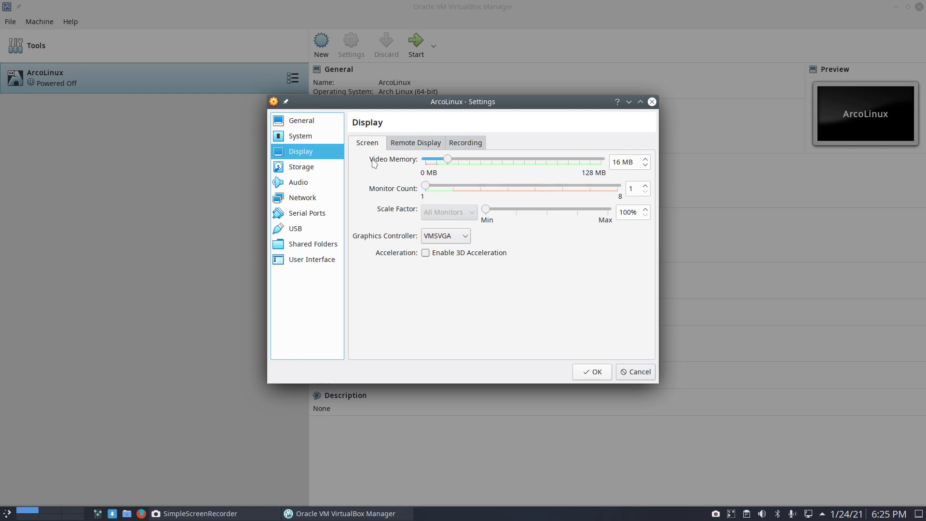
left_click_drag(448, 160, 567, 164)
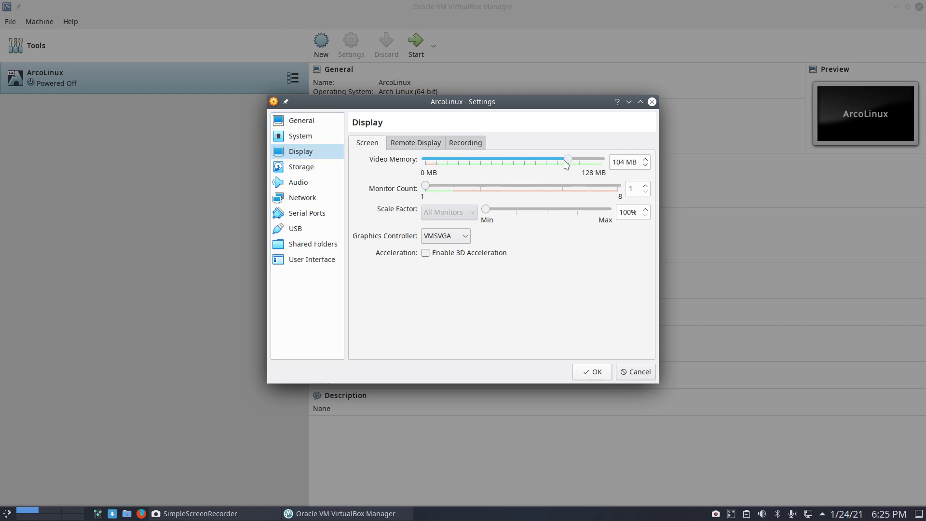
left_click(458, 236)
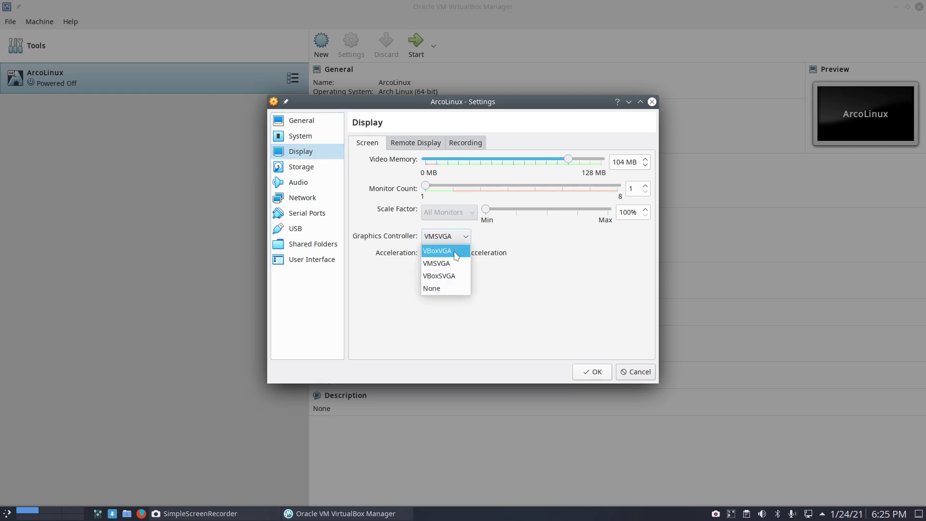
left_click(457, 252)
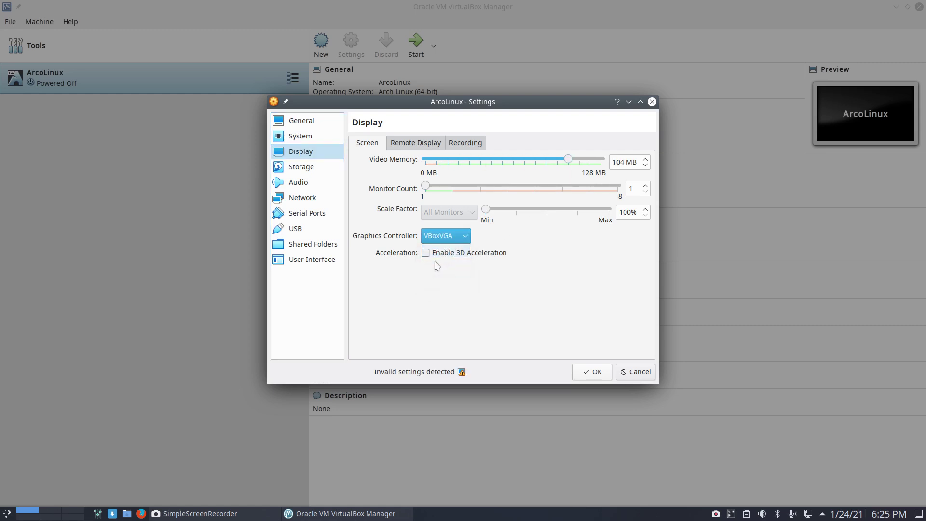
left_click(314, 177)
left_click(577, 373)
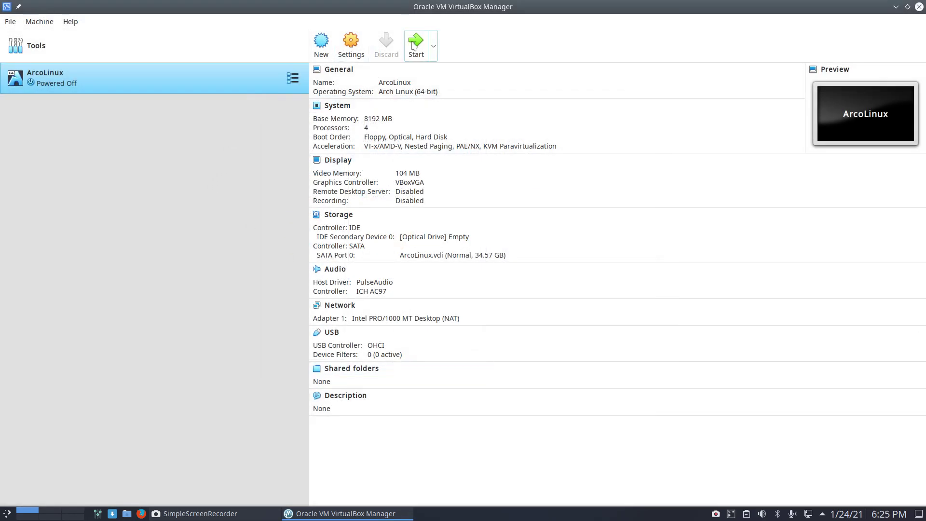
Insert looplinux-v21.03.1-x86_64.iso from the LoopLinux-Out folder into the empty optical drive
left_click(429, 236)
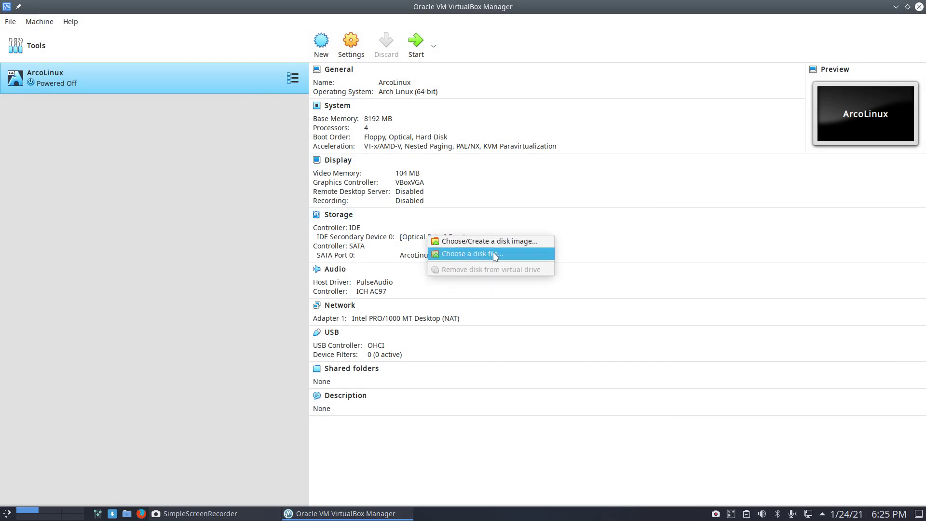
left_click(496, 256)
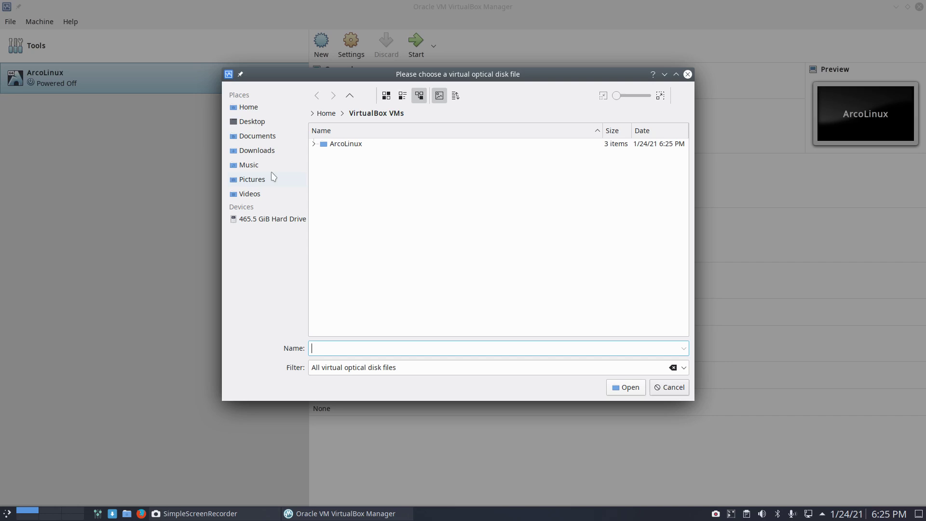
left_click(259, 109)
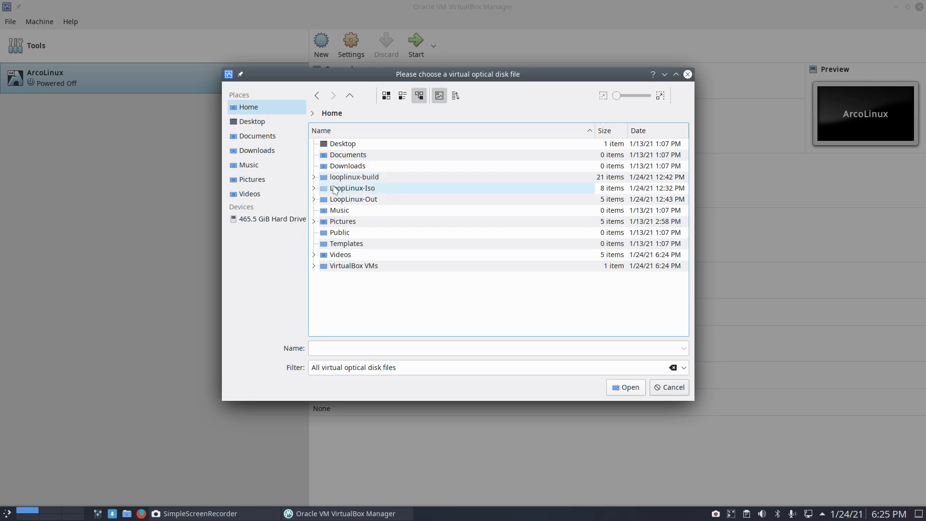
double_click(369, 199)
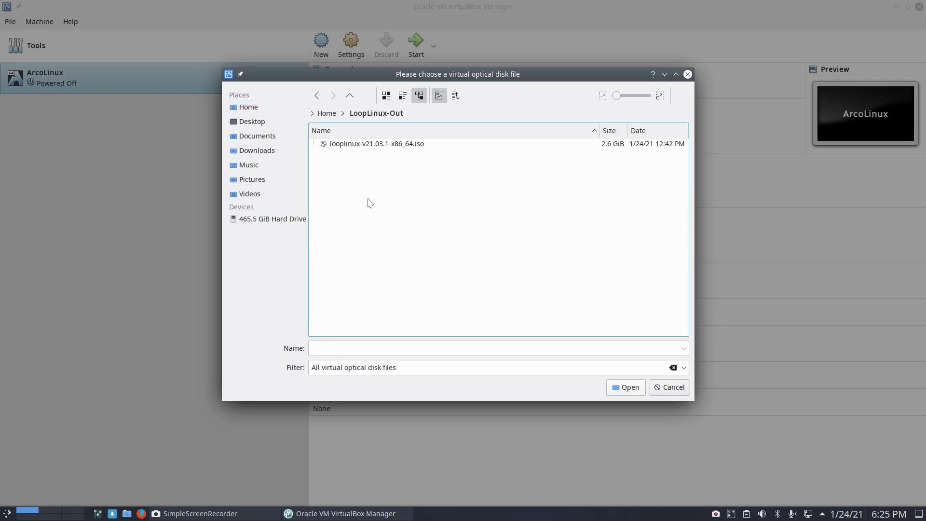
left_click(389, 145)
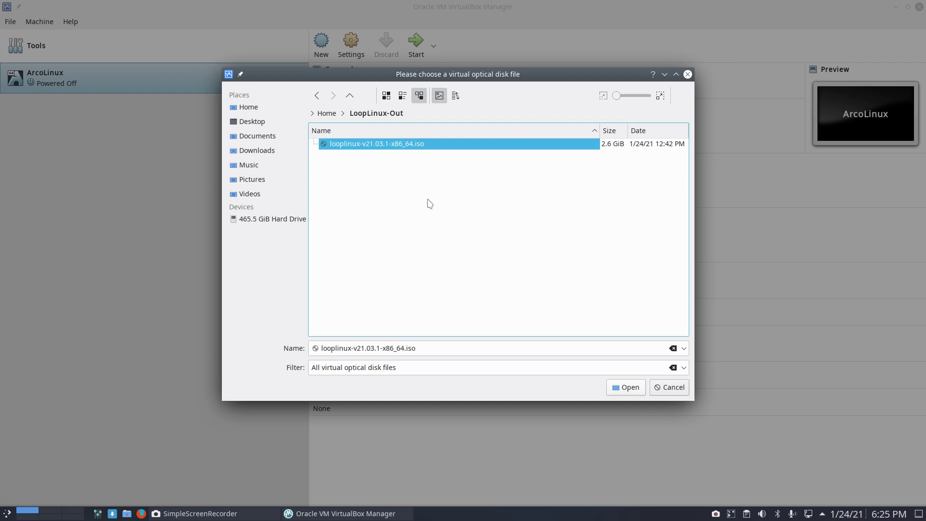
left_click(638, 387)
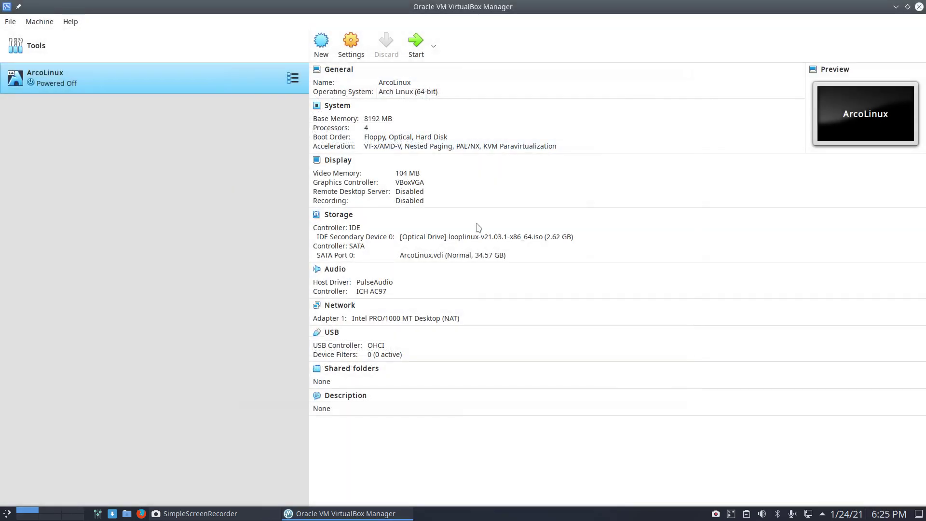
Start the VM full-screen and boot 'LoopLinux install medium (x86_64, BIOS)'
left_click(415, 43)
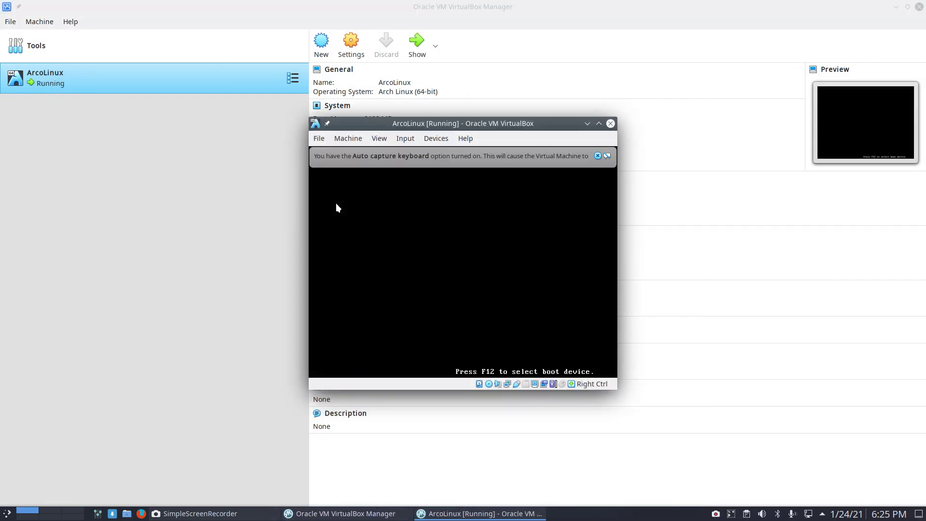
left_click(441, 297)
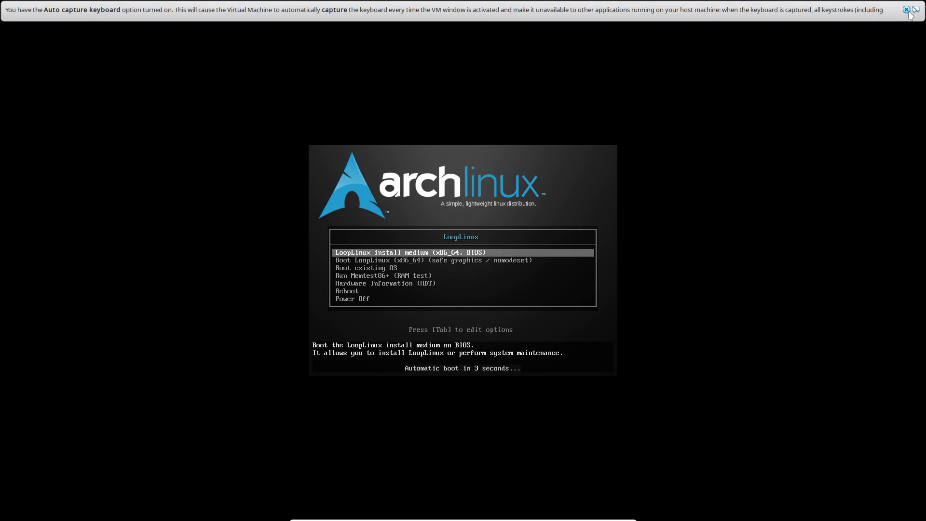
left_click(916, 10)
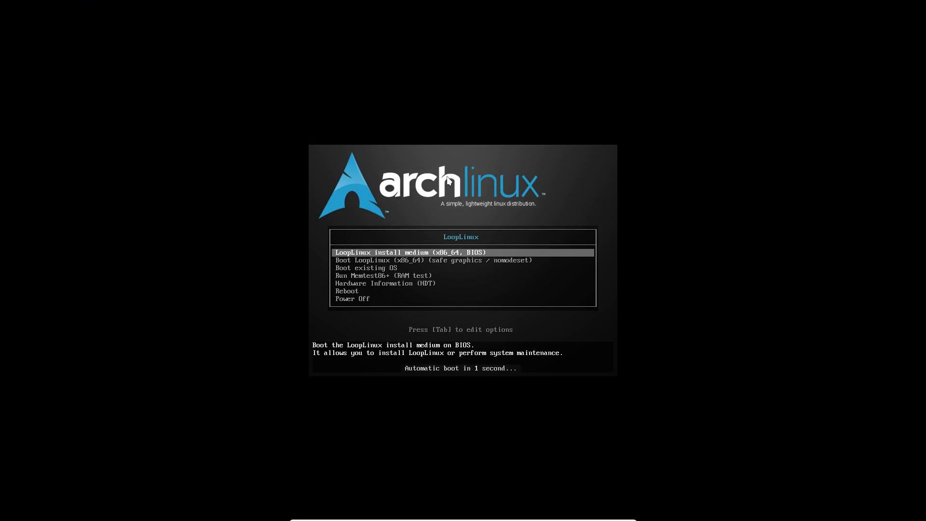
key("Down")
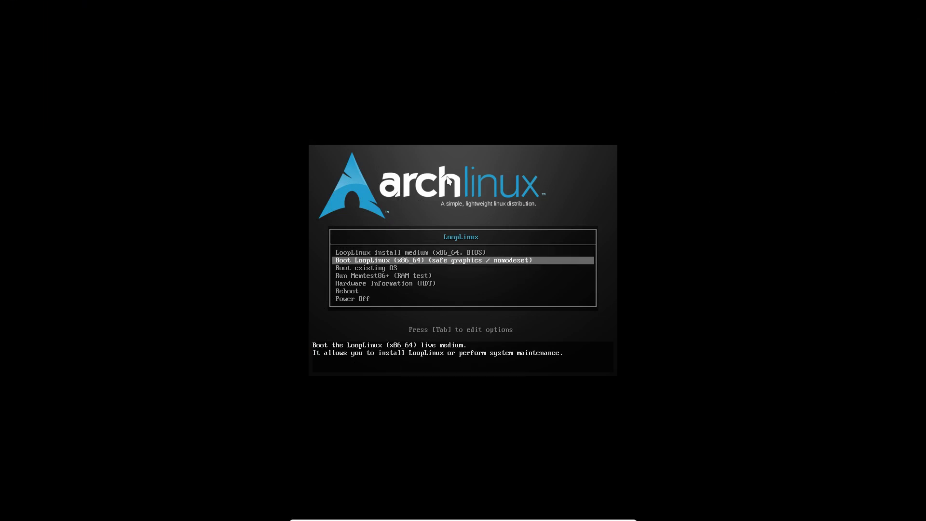
key("Up")
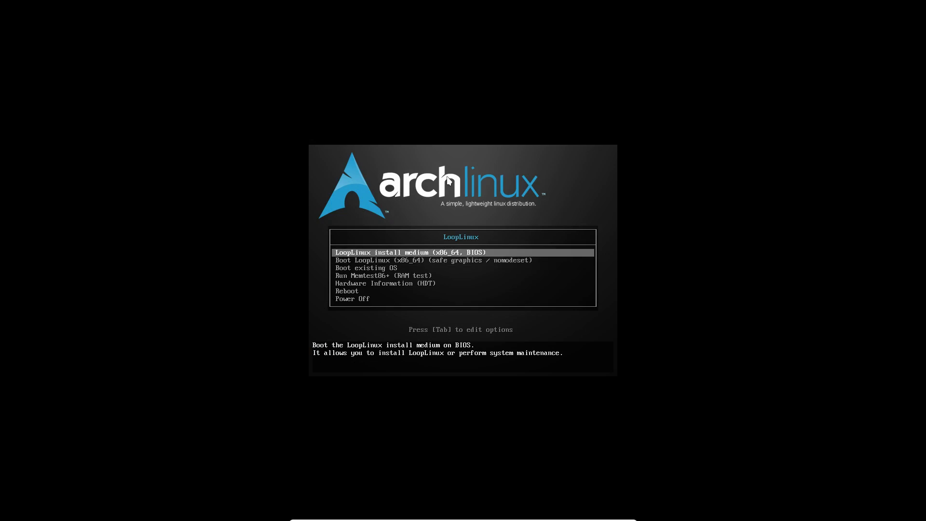
key("Return")
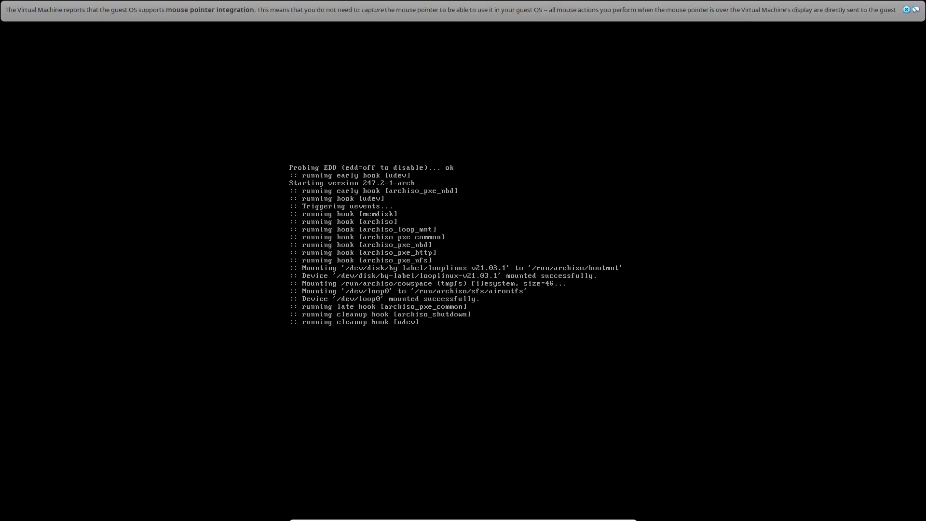
Dismiss the mouse integration notice, browse the application menu categories, then switch to workspace 8
left_click(919, 8)
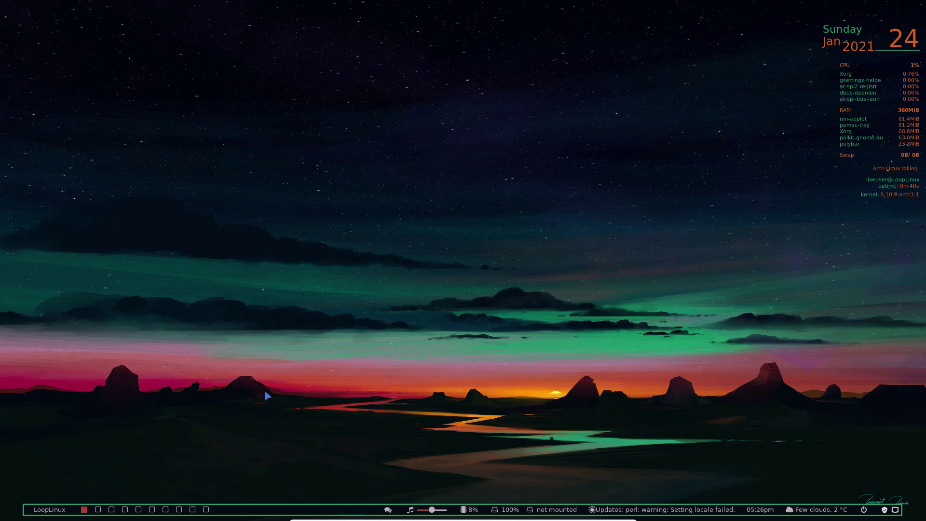
left_click(63, 512)
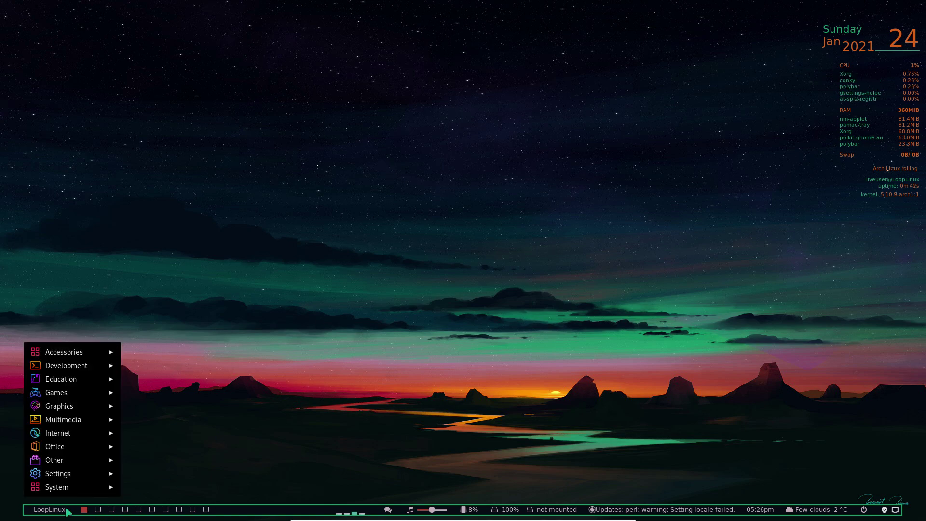
mouse_move(69, 474)
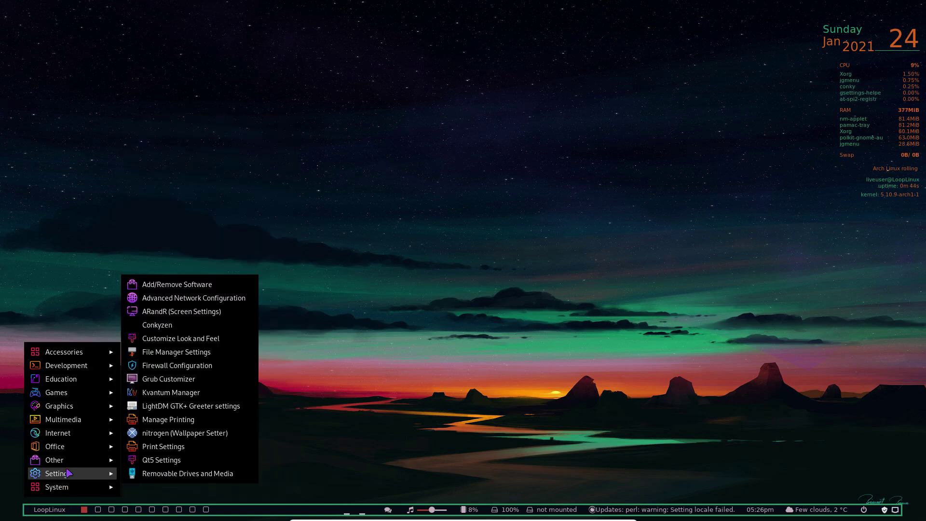
mouse_move(69, 438)
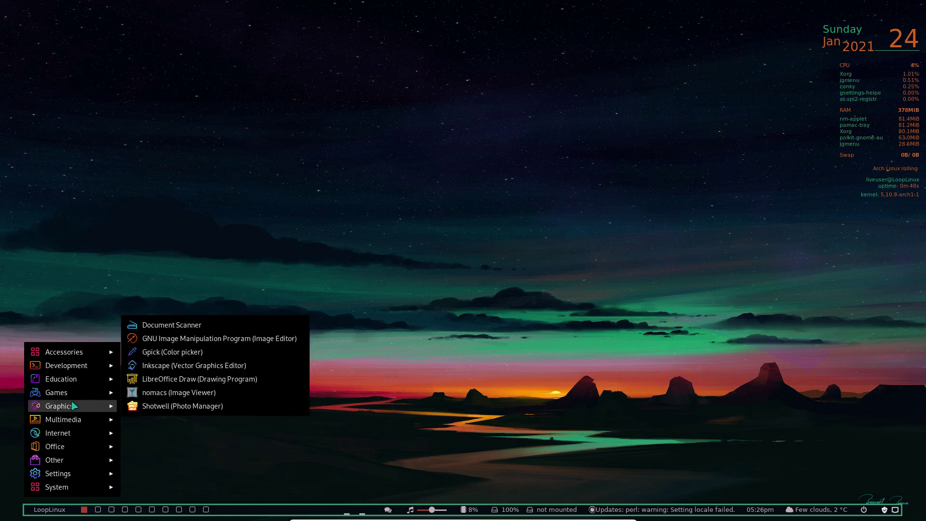
mouse_move(73, 393)
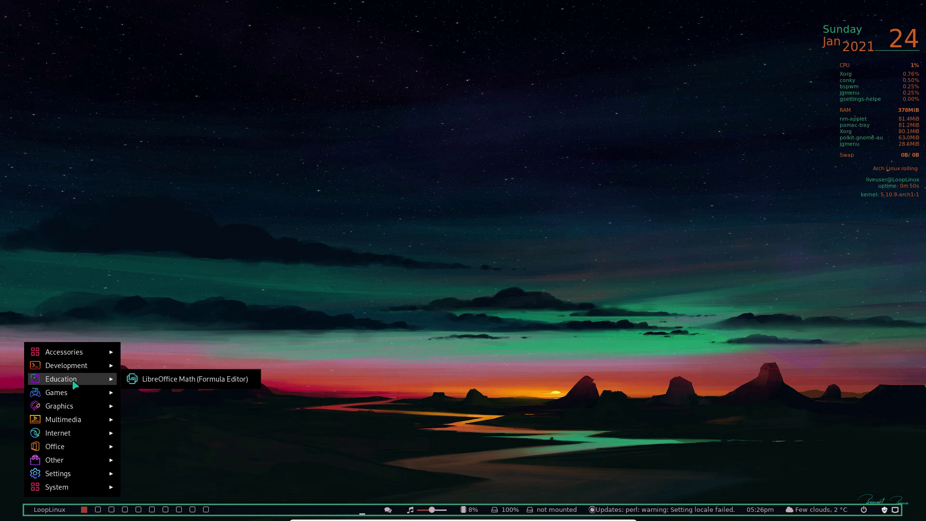
mouse_move(77, 370)
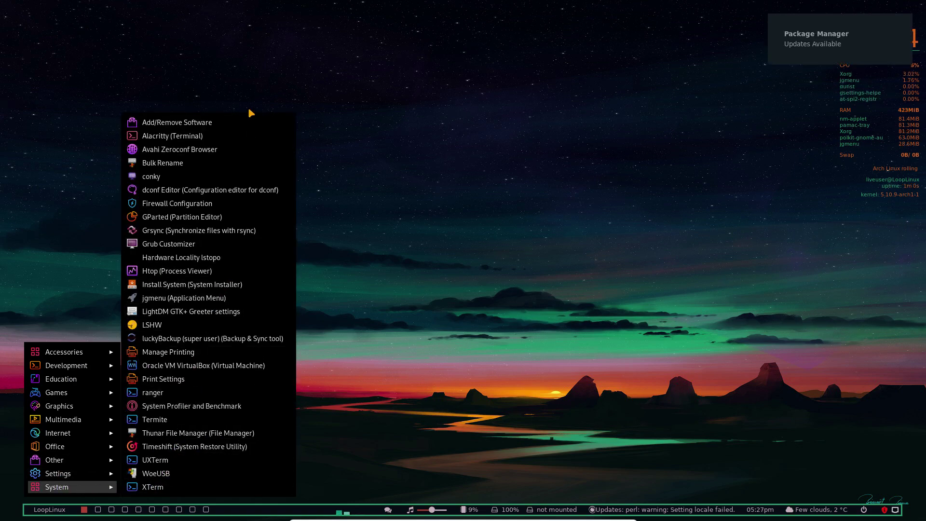
left_click(361, 253)
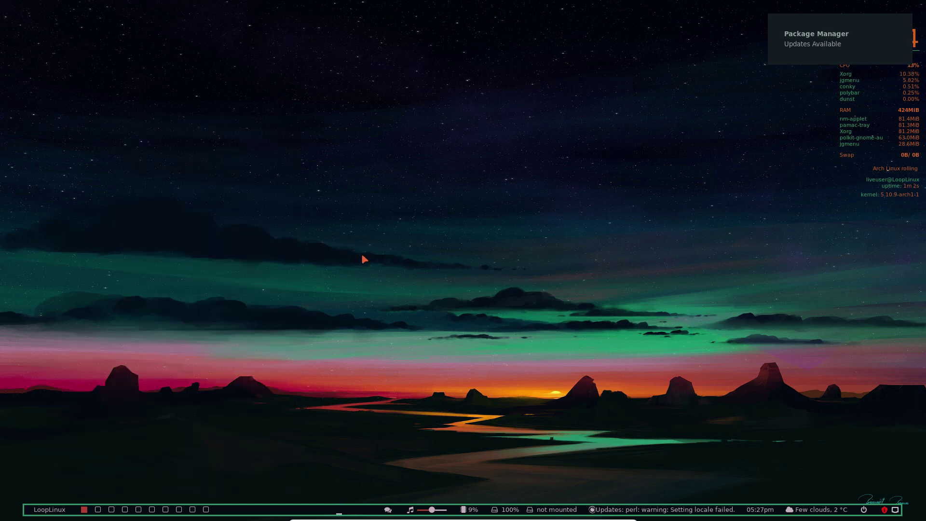
scroll(104, 511, "down", 5)
scroll(163, 512, "down", 2)
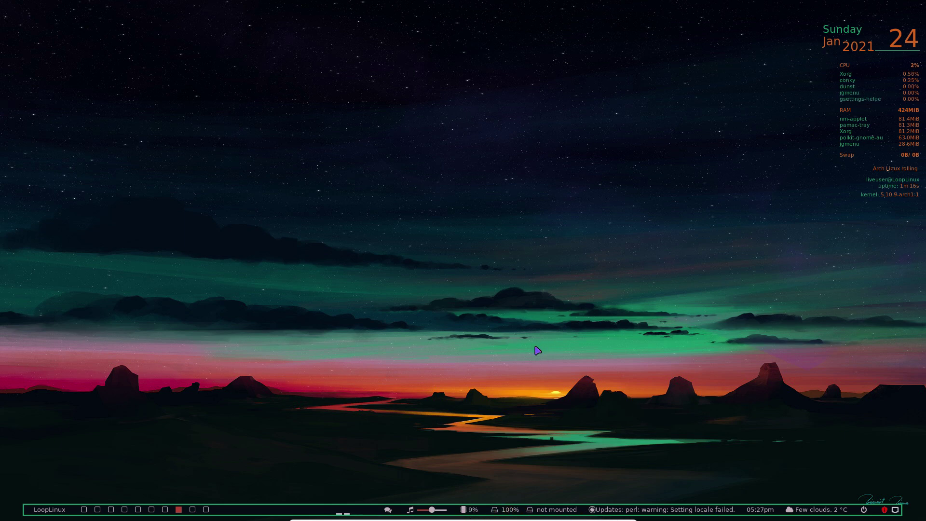
Filter the LoopLinux menu with 'in' and launch Install System (System Installer)
left_click(46, 513)
key("Right")
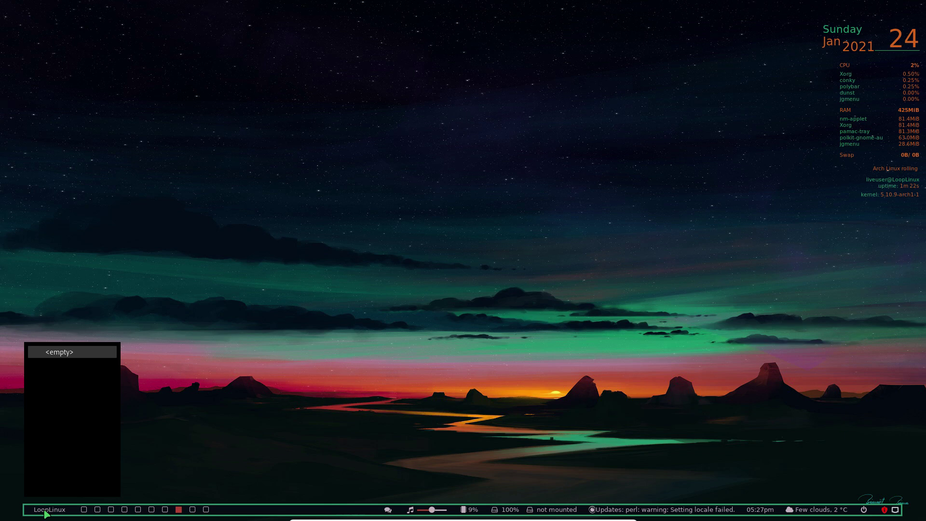
left_click(46, 514)
left_click(46, 513)
key("Right")
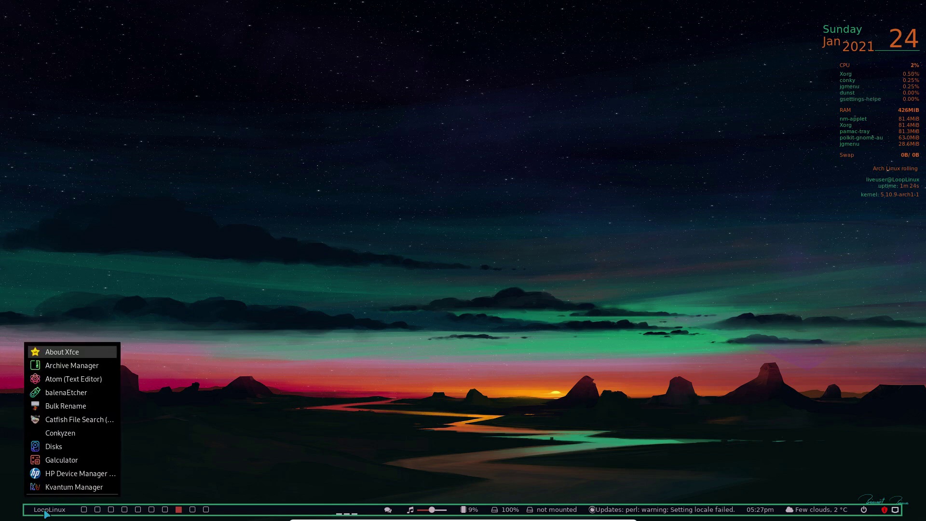
type("in")
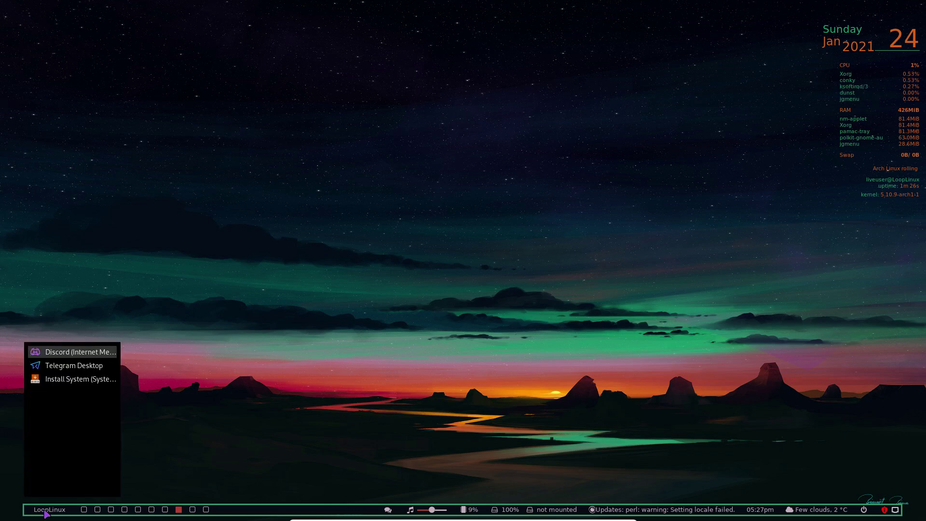
left_click(80, 379)
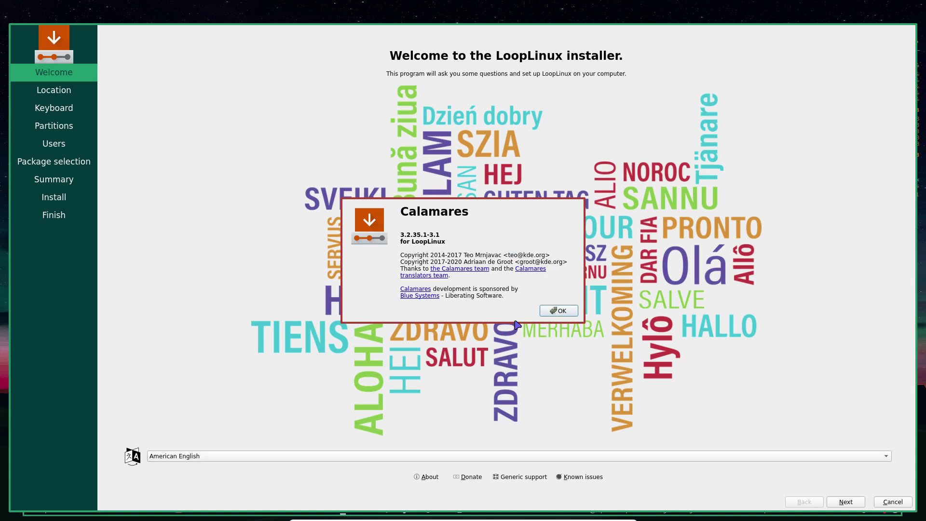
Close the About box, keep Europe/Brussels, and choose the Belgian keyboard layout
left_click(556, 311)
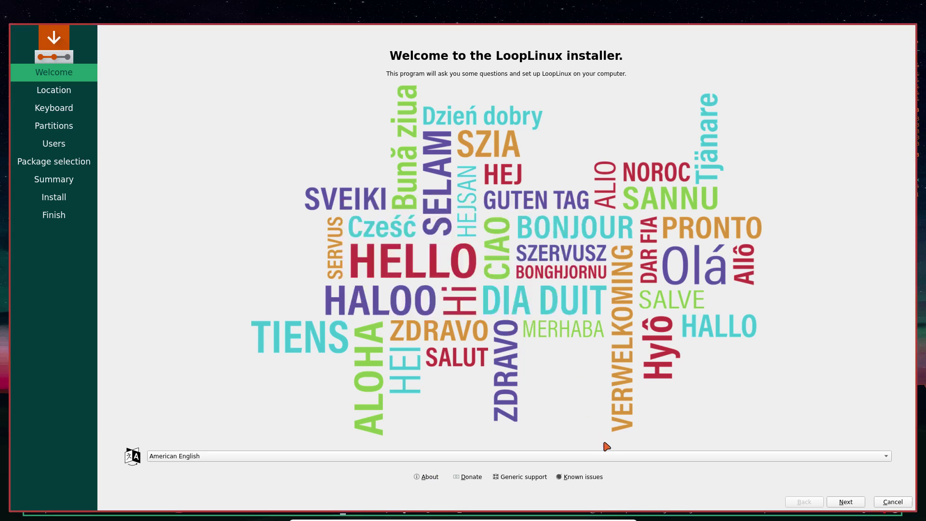
left_click(847, 505)
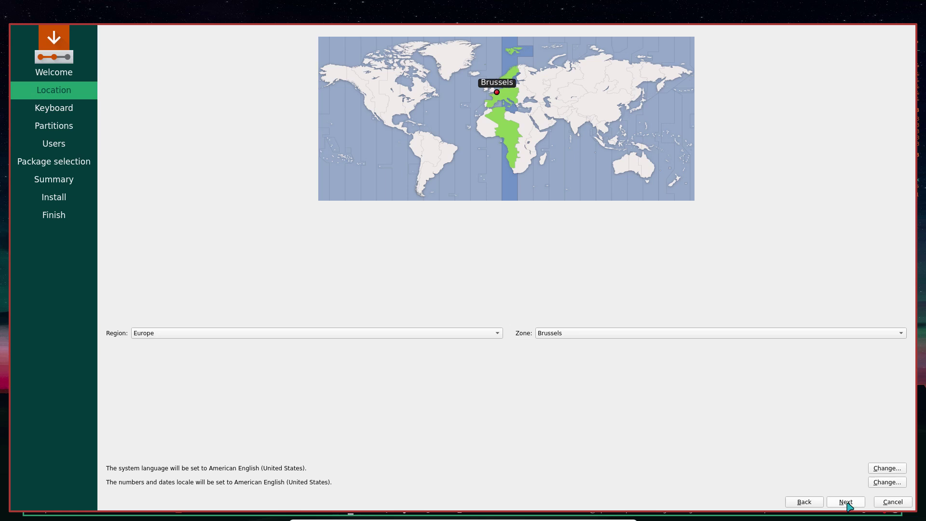
left_click(847, 503)
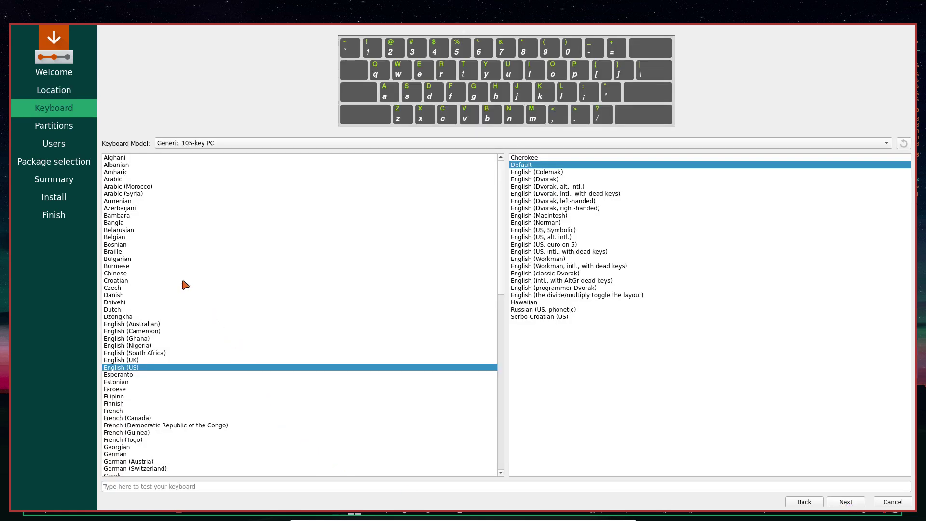
left_click(127, 238)
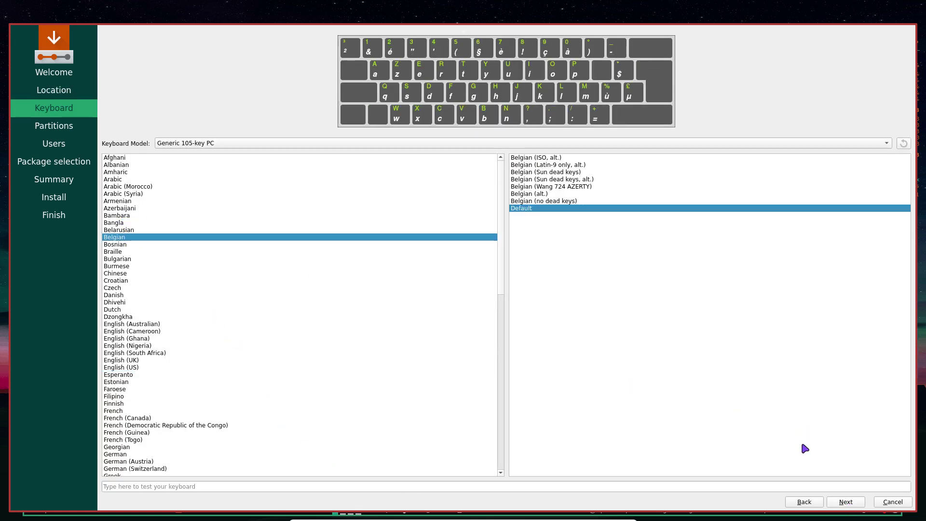
left_click(846, 503)
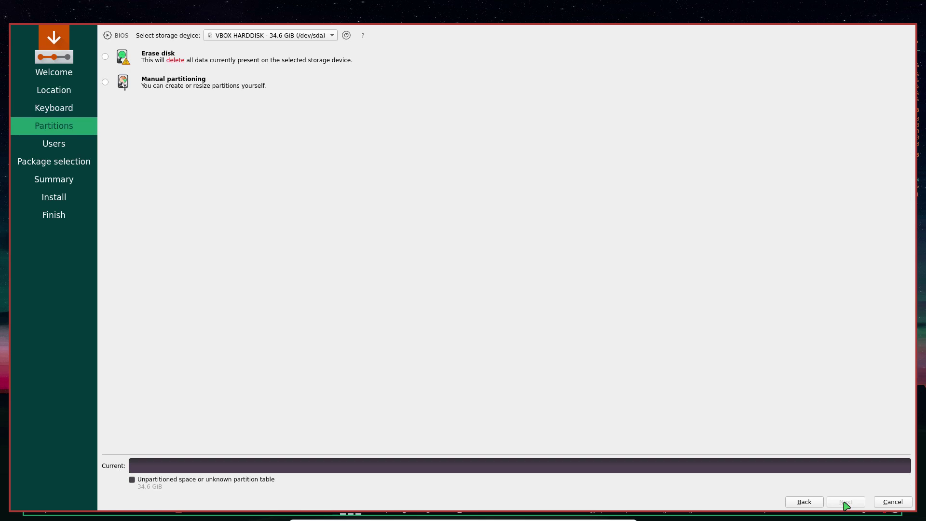
Choose Erase disk with Swap to file for the 34.6 GiB hard disk
left_click(109, 57)
left_click(216, 80)
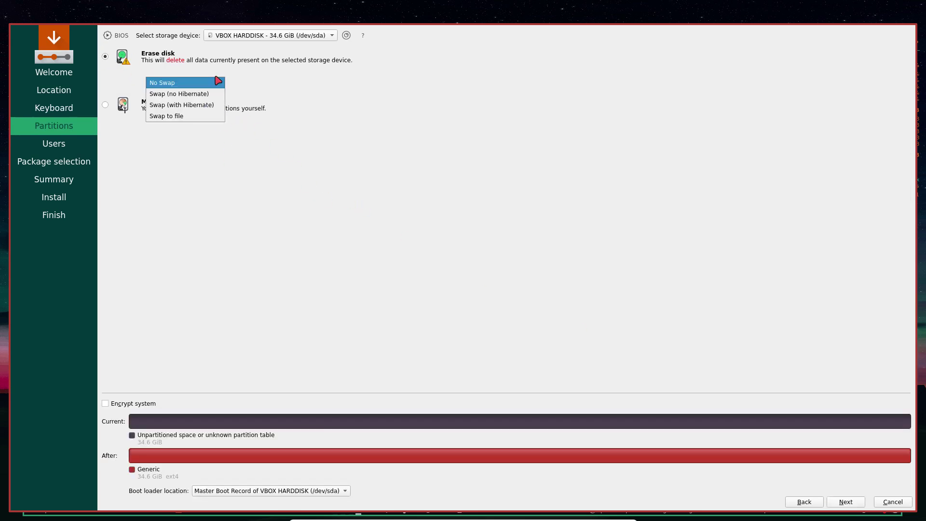
left_click(216, 117)
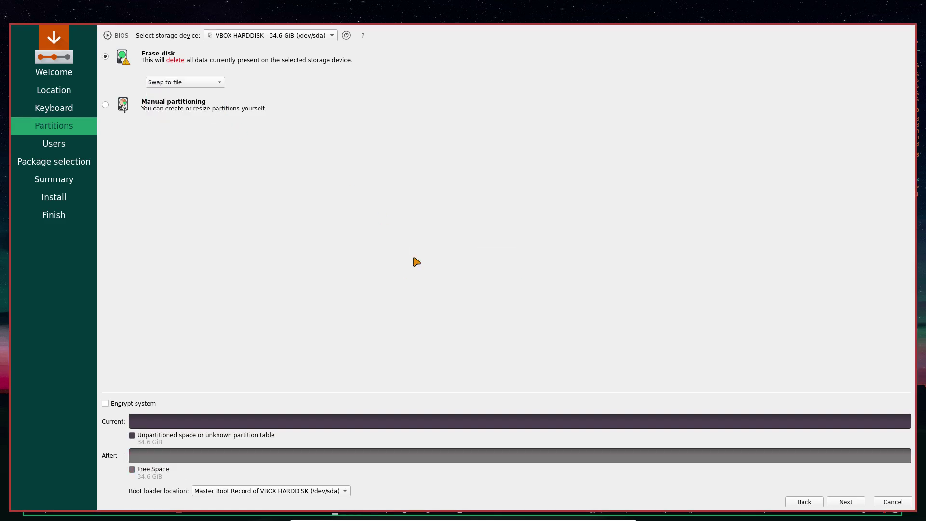
On the Users page, enter the user's name, login name and an initial password
left_click(851, 504)
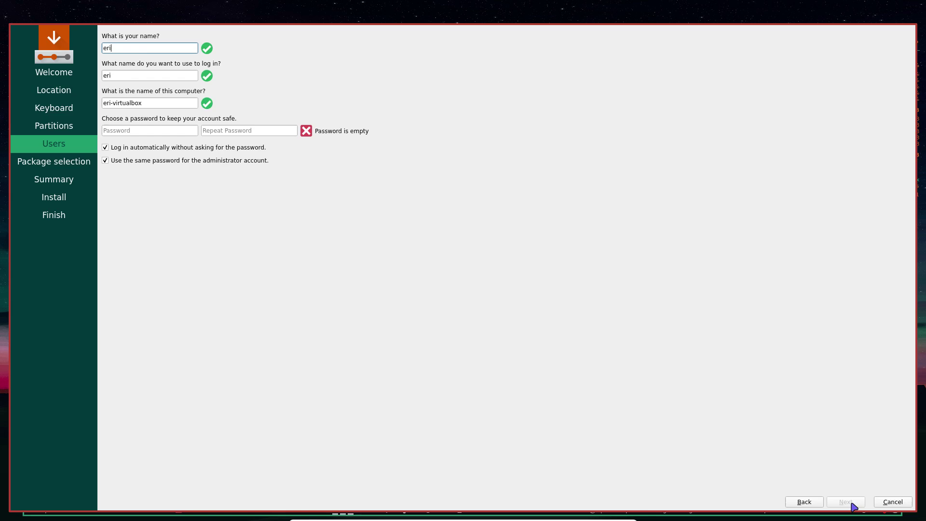
key("Tab")
key("Tab")
key("Tab")
key("Tab")
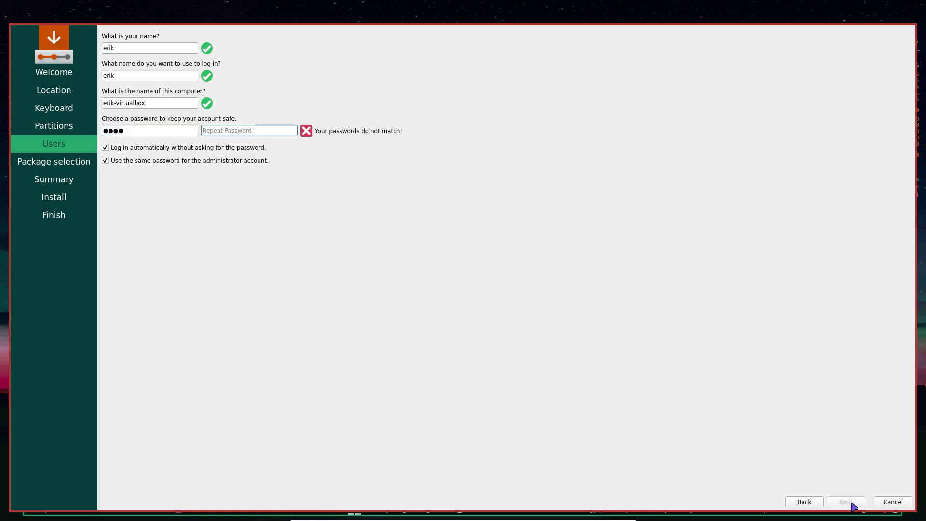
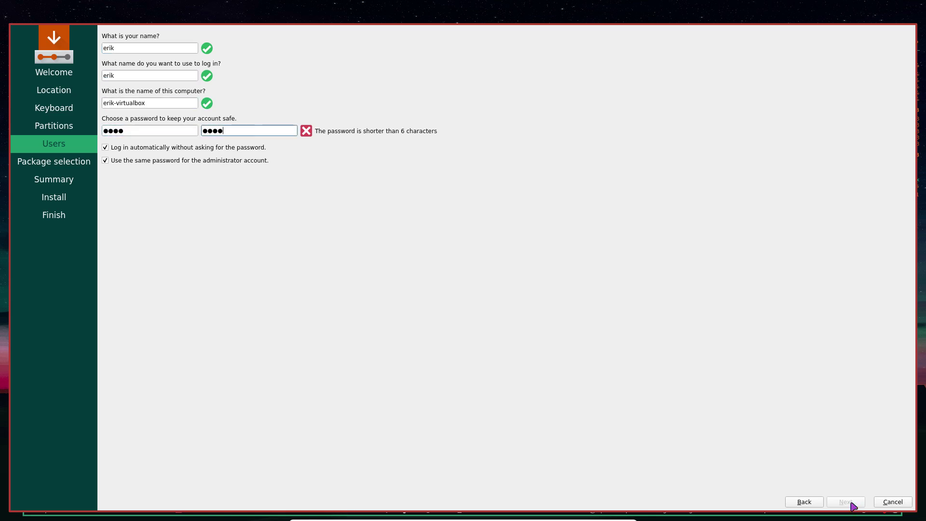
Replace the too-short password with a longer one, confirm it, and continue to package selection
left_click(131, 135)
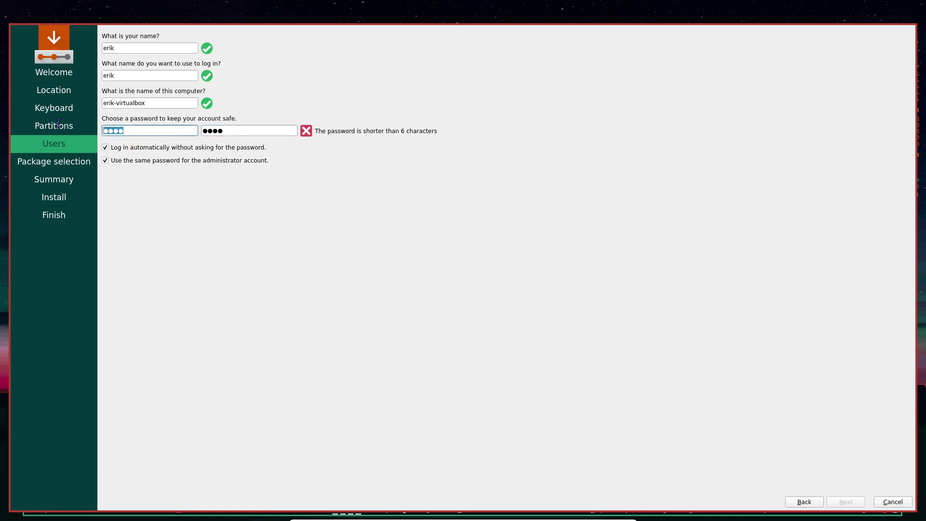
key("BackSpace")
key("BackSpace")
key("BackSpace")
key("BackSpace")
type("**********")
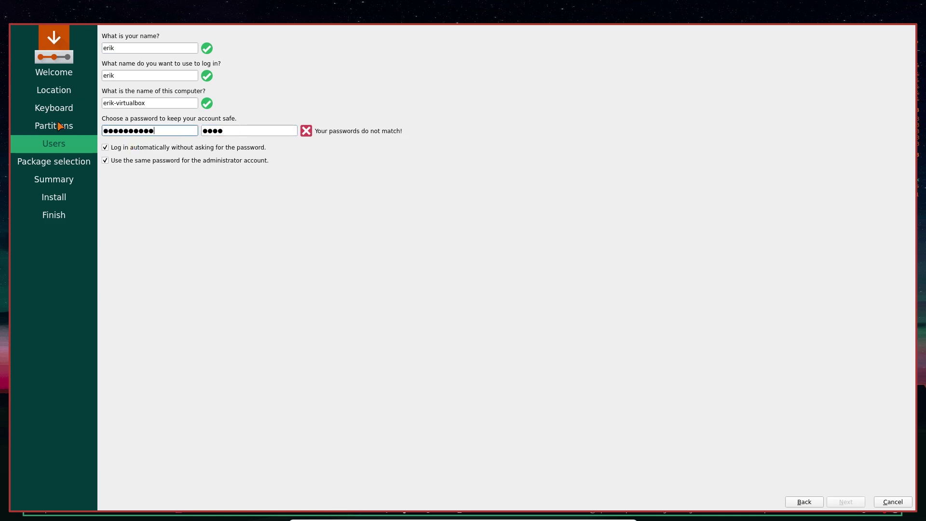
type("***")
key("Tab")
type("**********")
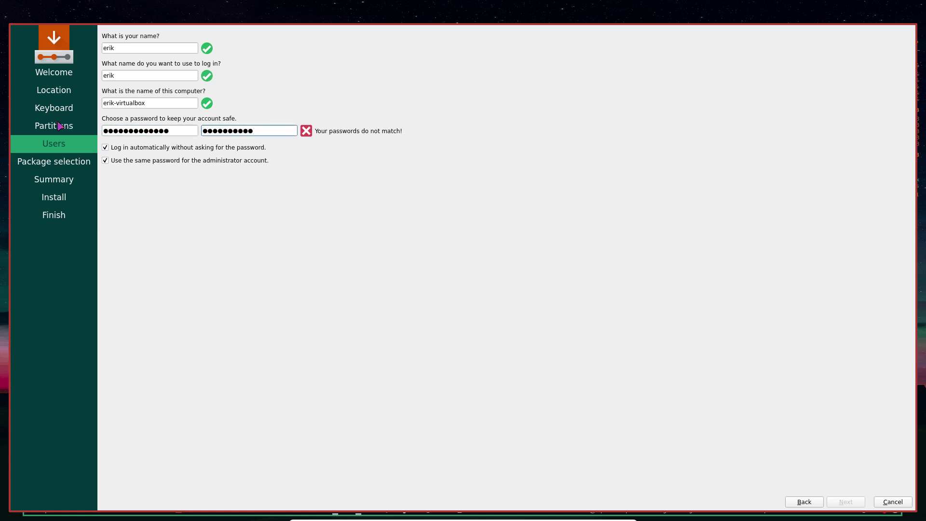
type("***")
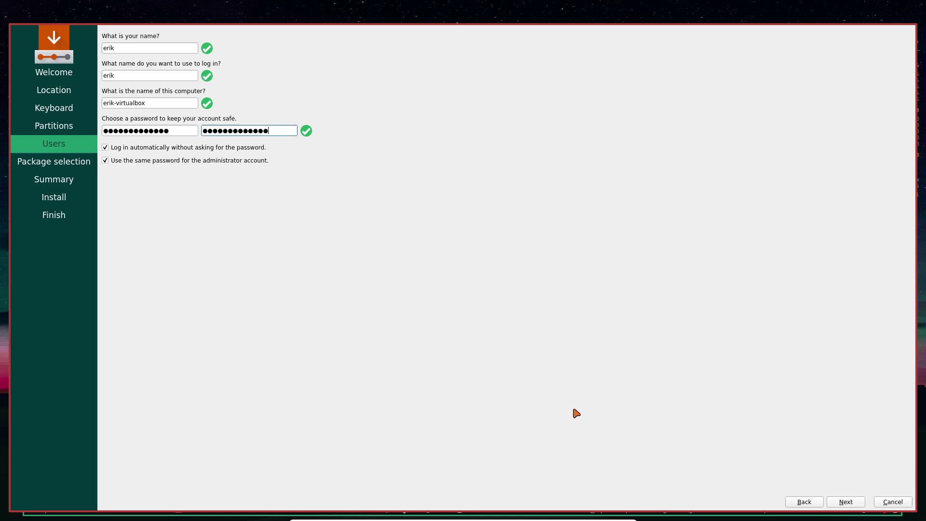
left_click(849, 504)
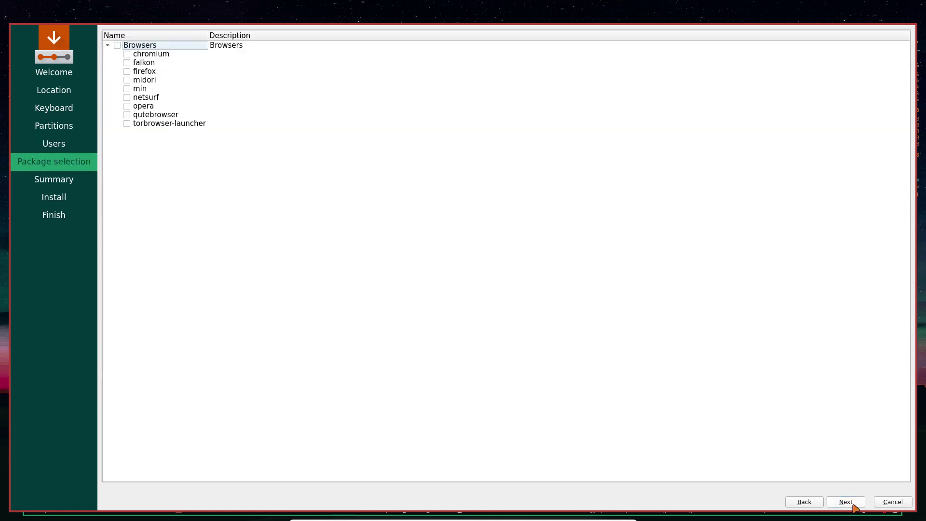
Accept the package selection and the Summary, then start the installation
left_click(847, 502)
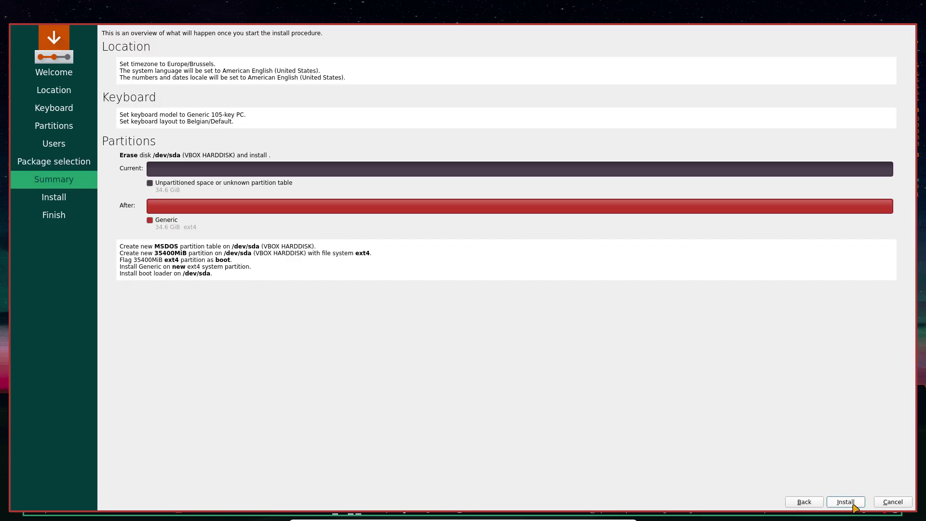
left_click(852, 503)
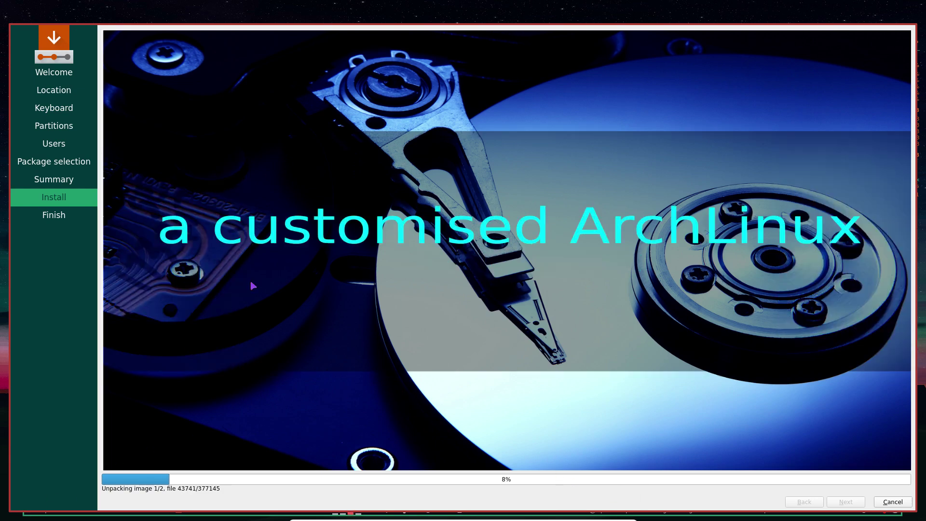
Open an Alacritty terminal beside the running Calamares installer
key("super+Return")
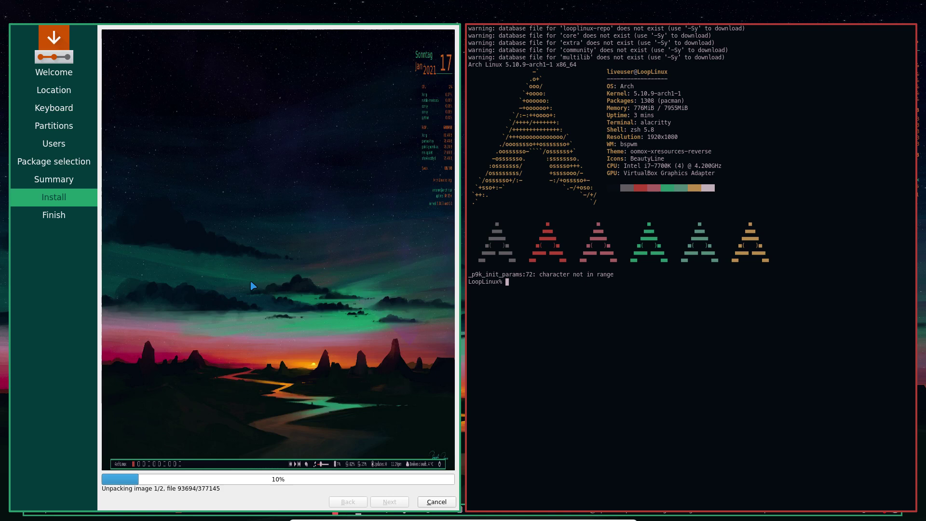
left_click(197, 297)
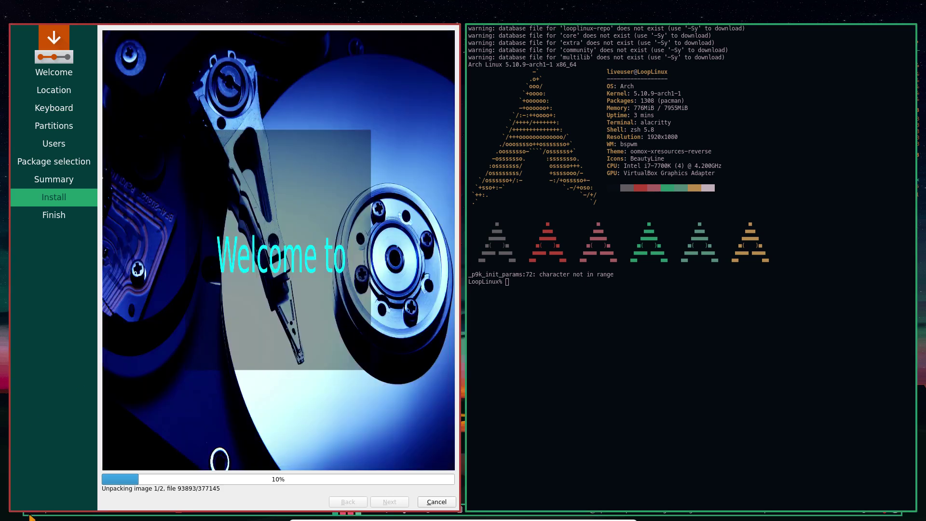
left_click(615, 329)
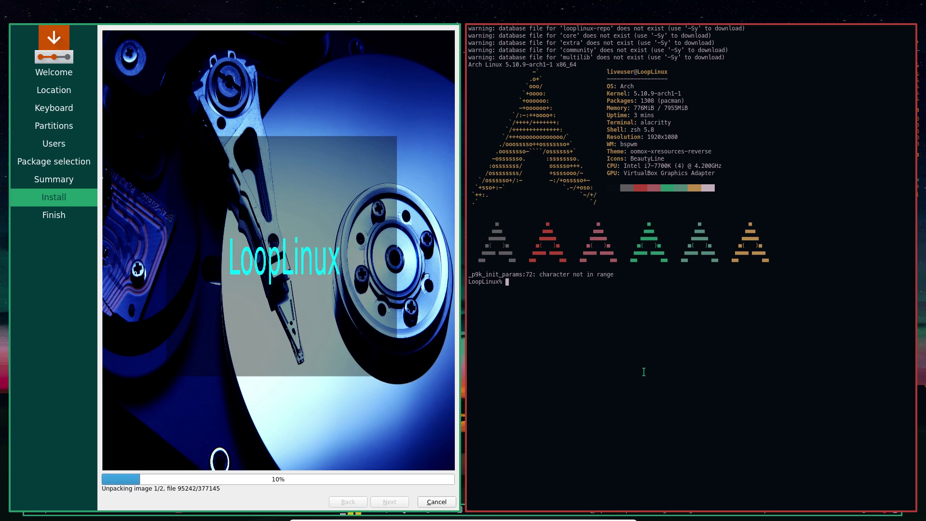
Run neofetch in the terminal to display the system information
type("neofet")
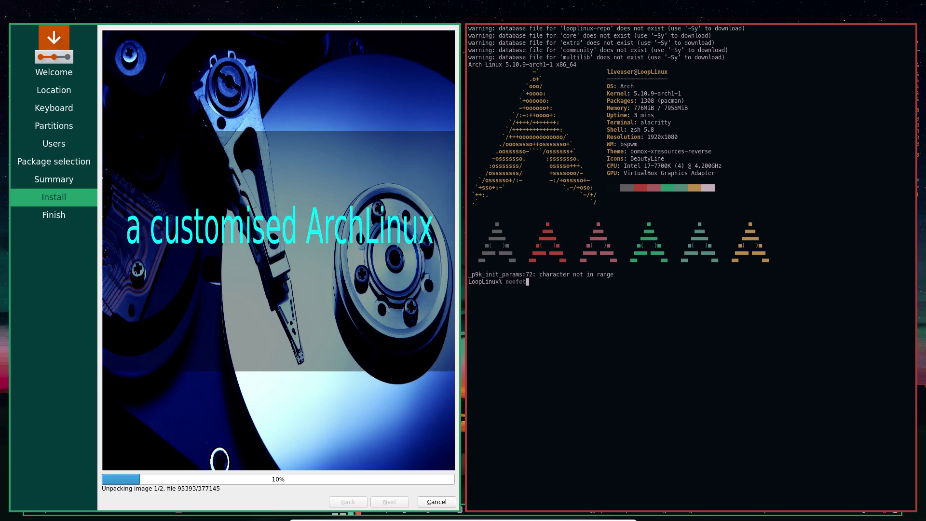
type("ch")
key("Return")
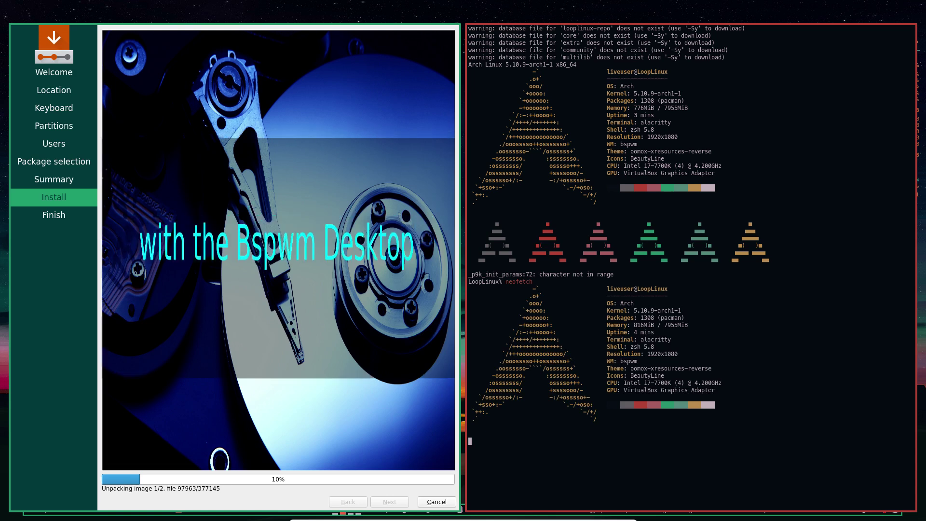
key("Return")
key("Return")
Run update to check for updates and decline the upgrade with n
type("update")
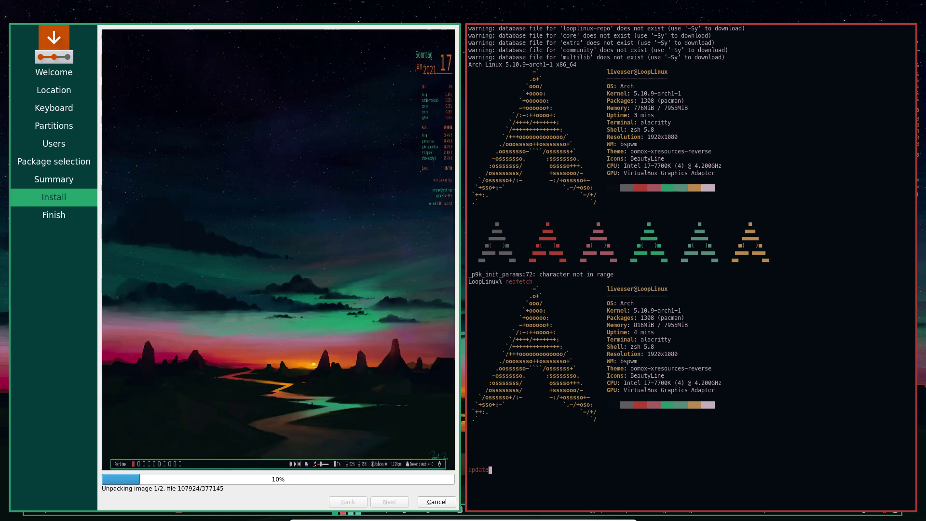
key("Return")
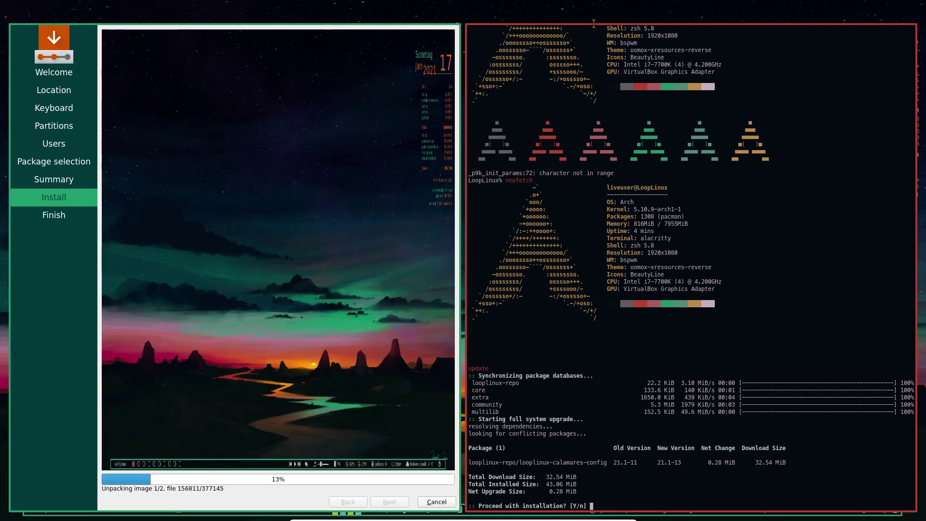
type("n")
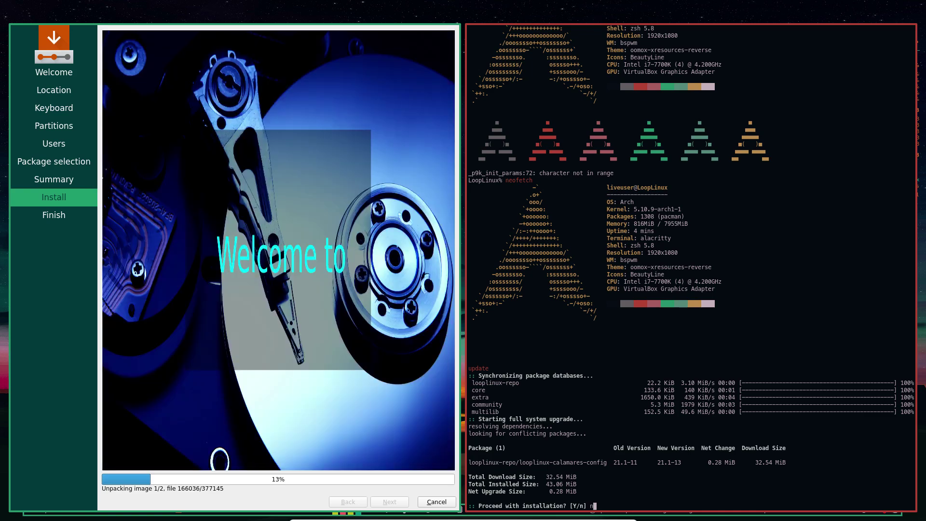
key("Return")
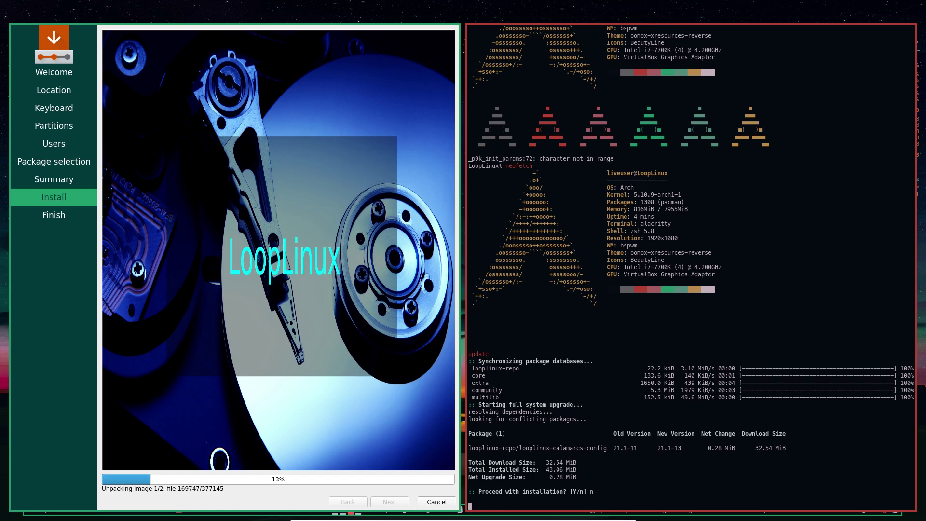
Print the working directory with pwd, then enter the command nano .zshrc
type("pwd")
key("Return")
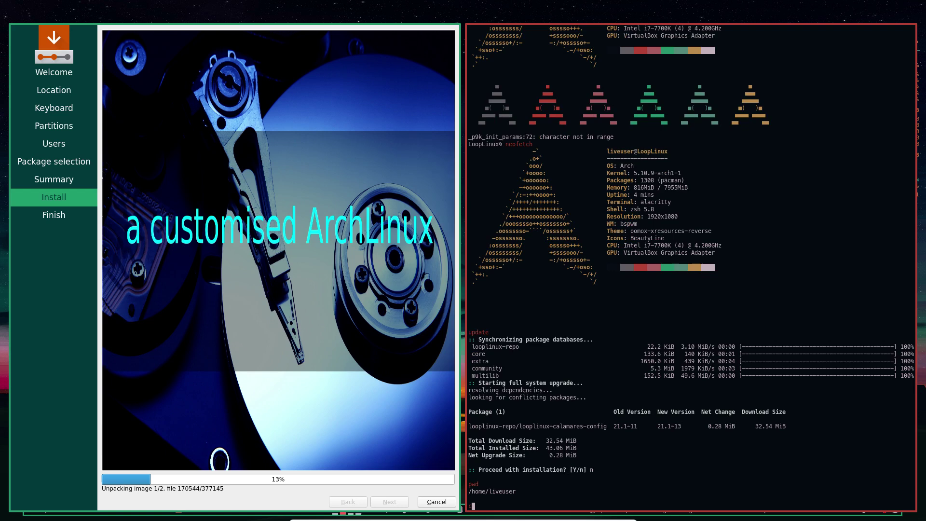
type("d")
key("BackSpace")
key("BackSpace")
key("BackSpace")
type("nano .zshrc")
Open .zshrc in nano and move past the completion and key-binding settings to the next page
key("Return")
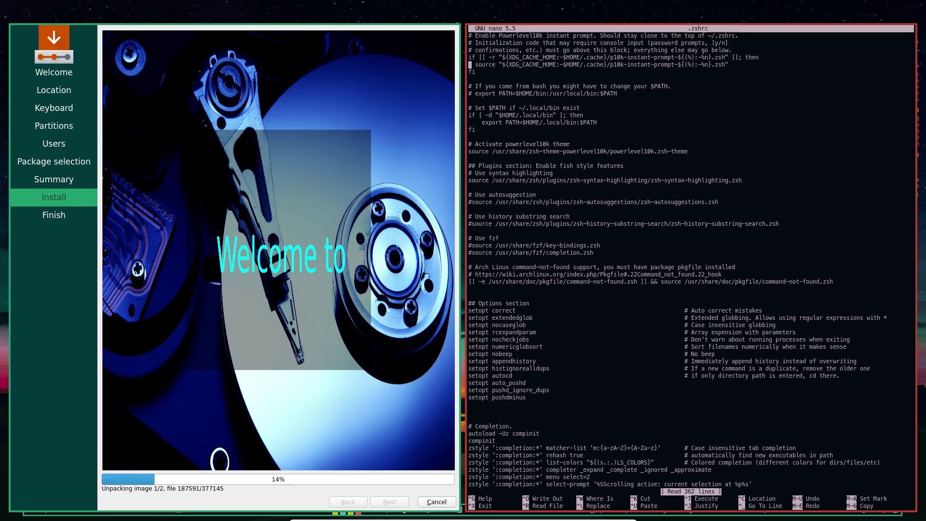
key("Down")
key("Down")
key("Down")
key("Down")
key("Down")
key("Down")
key("Down")
key("Down")
key("Down")
key("Down")
key("Down")
key("Down")
key("Down")
key("Down")
key("Down")
key("Down")
key("Down")
key("Down")
key("Down")
key("Down")
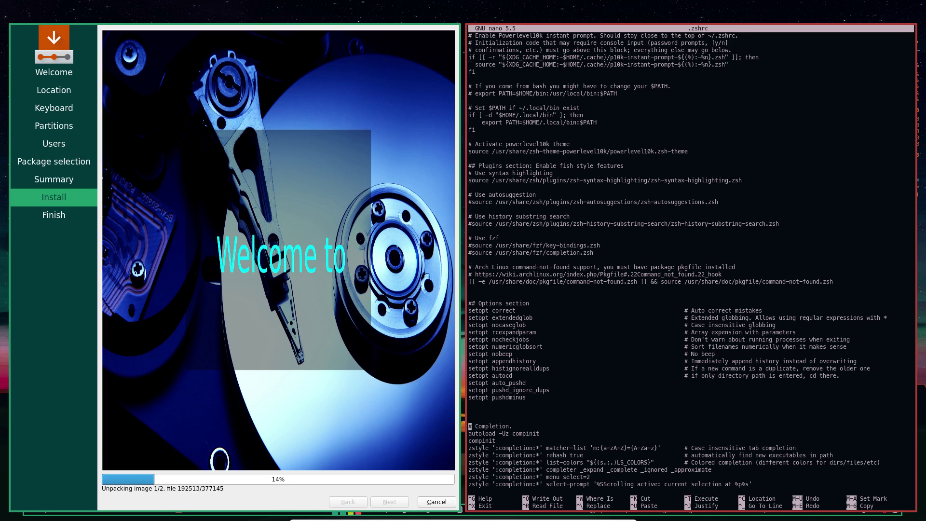
key("Down")
key("Down")
key("Down")
key("Down")
key("Down")
key("Down")
key("Down")
key("Down")
key("Down")
key("Down")
key("Down")
key("Down")
key("Down")
key("Down")
key("Down")
key("Down")
key("Down")
key("Down")
key("Down")
key("Down")
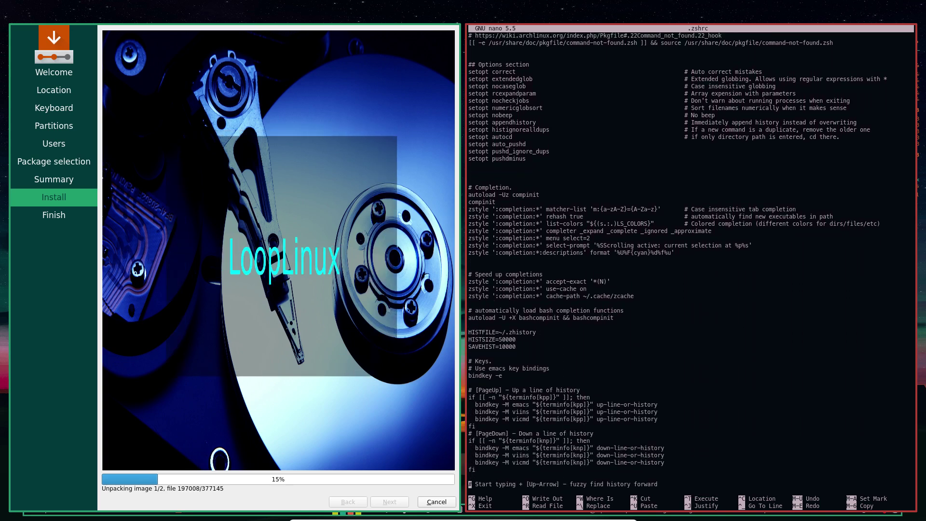
key("Down")
key("Down")
key("Down")
key("Down")
key("Down")
key("Down")
key("Down")
key("Down")
key("Down")
key("Down")
key("Down")
key("Down")
key("Down")
key("Down")
key("Down")
key("Down")
key("Down")
key("Down")
key("Down")
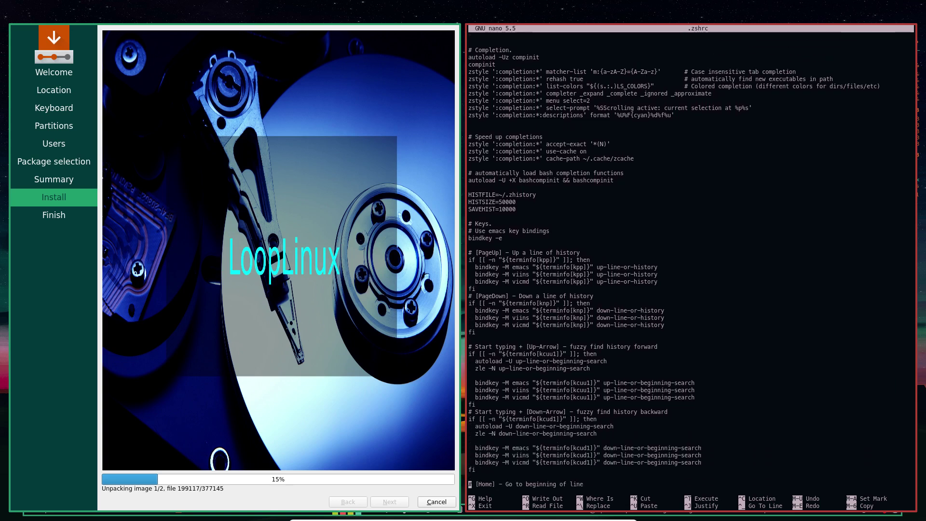
key("Down")
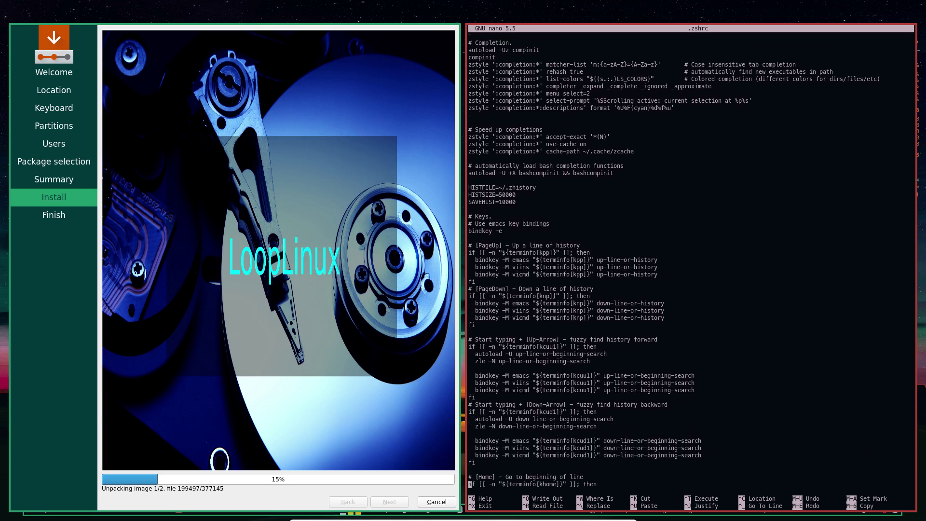
key("Down")
key("Down")
key("Down")
key("Down")
key("Down")
key("Down")
key("Down")
key("Down")
key("Down")
key("Down")
key("Down")
key("Down")
key("Down")
key("Down")
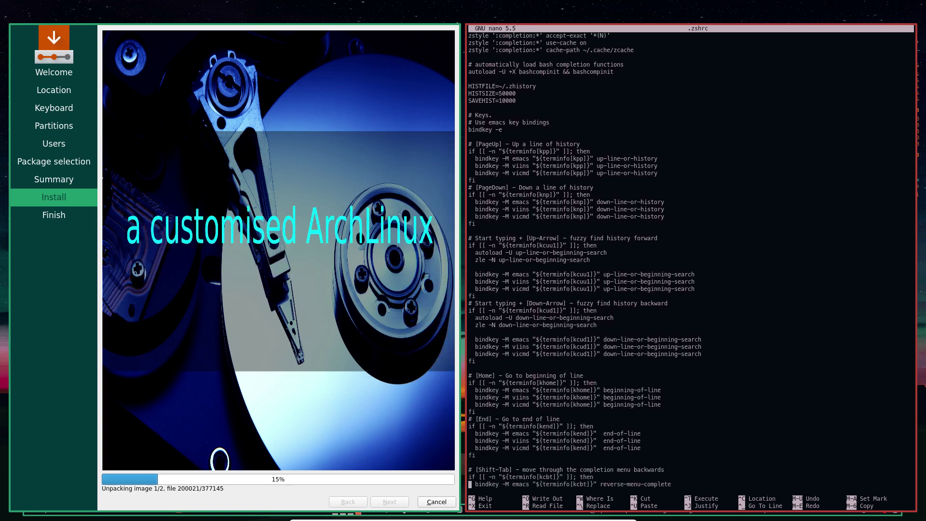
key("Page_Down")
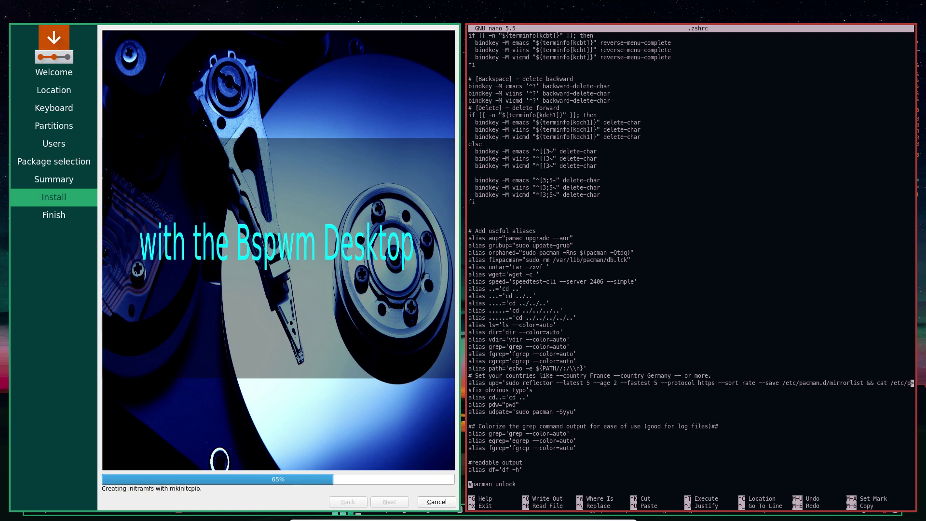
Scroll down through .zshrc to the aliases while the installation finishes
scroll(654, 194, "down", 9)
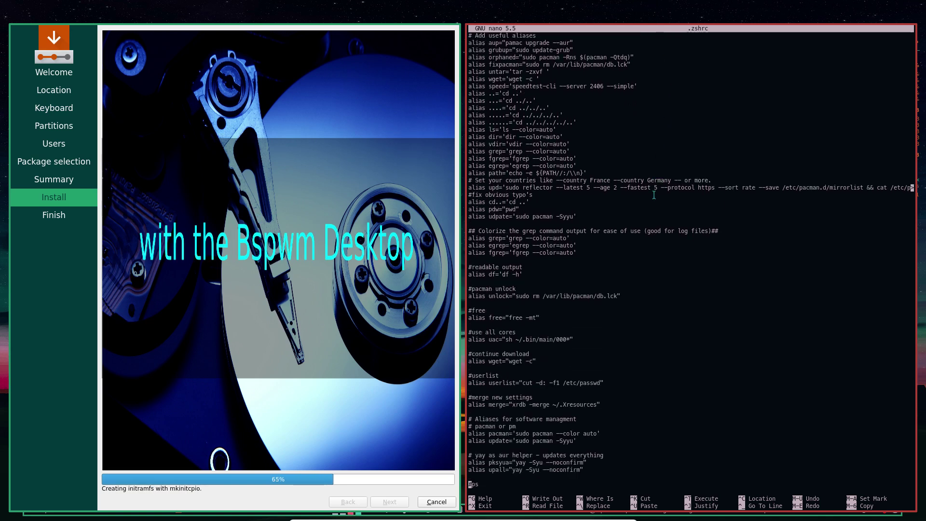
scroll(654, 195, "down", 3)
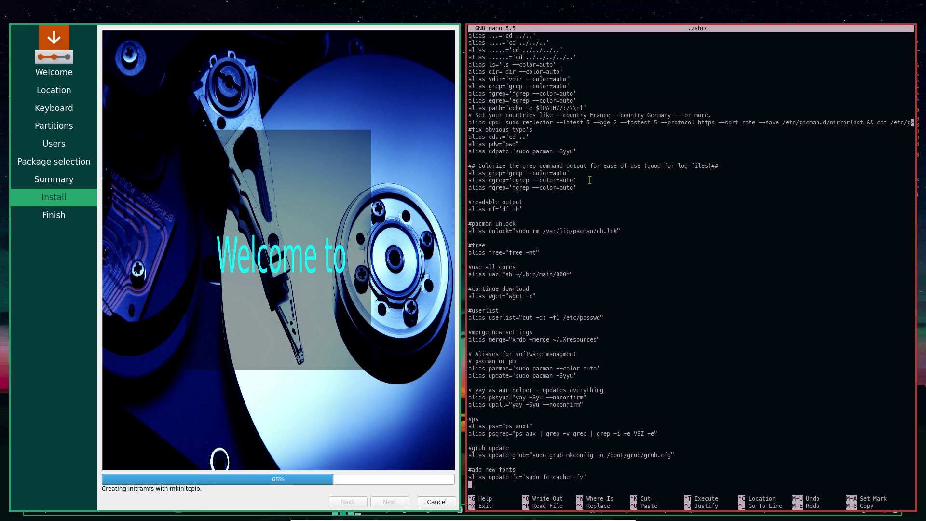
scroll(584, 182, "down", 1)
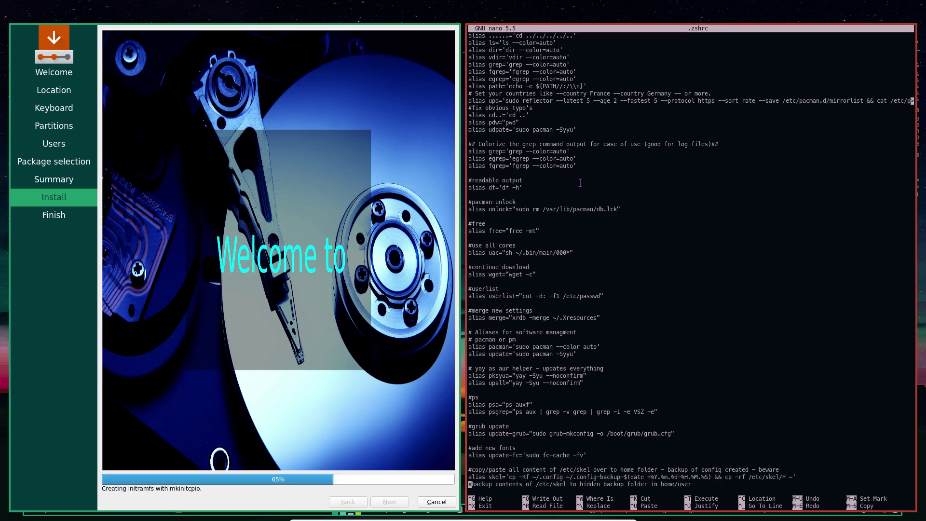
scroll(579, 186, "up", 2)
scroll(579, 186, "down", 3)
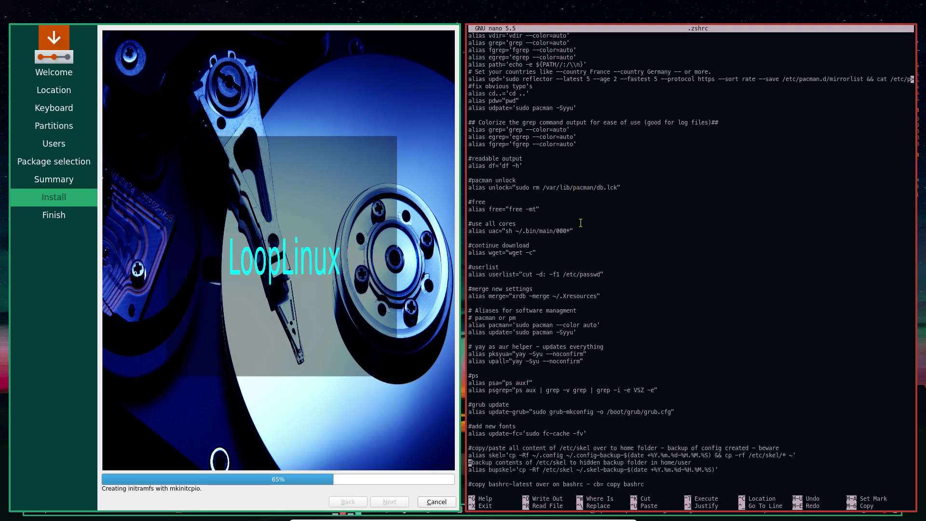
scroll(579, 205, "down", 1)
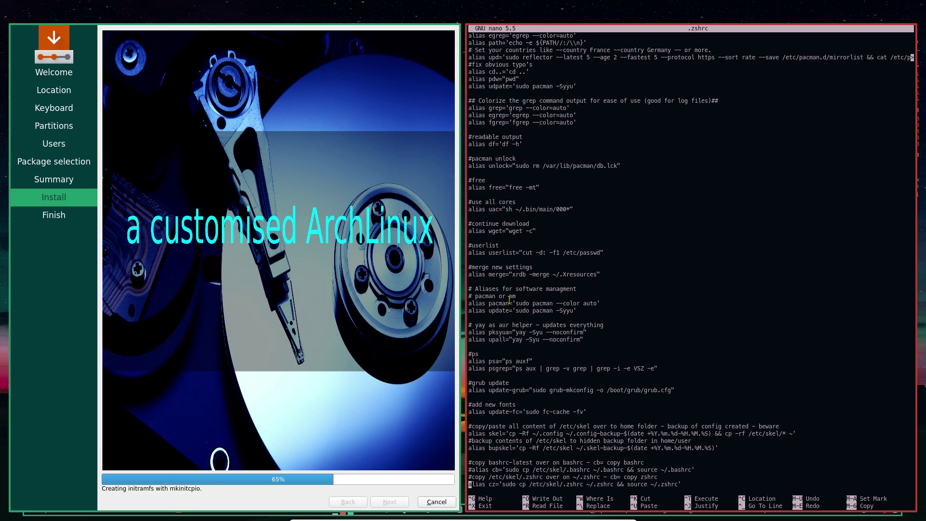
scroll(548, 340, "down", 2)
scroll(547, 340, "down", 2)
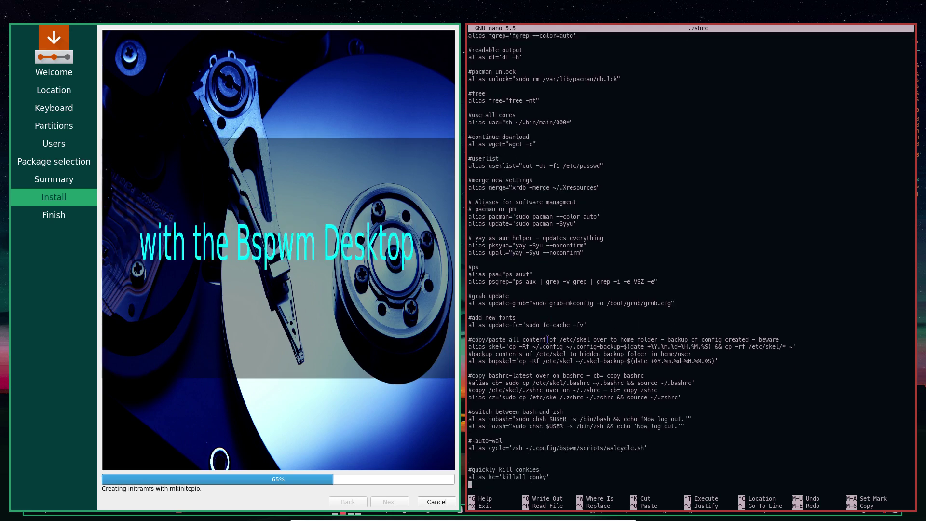
scroll(547, 340, "down", 3)
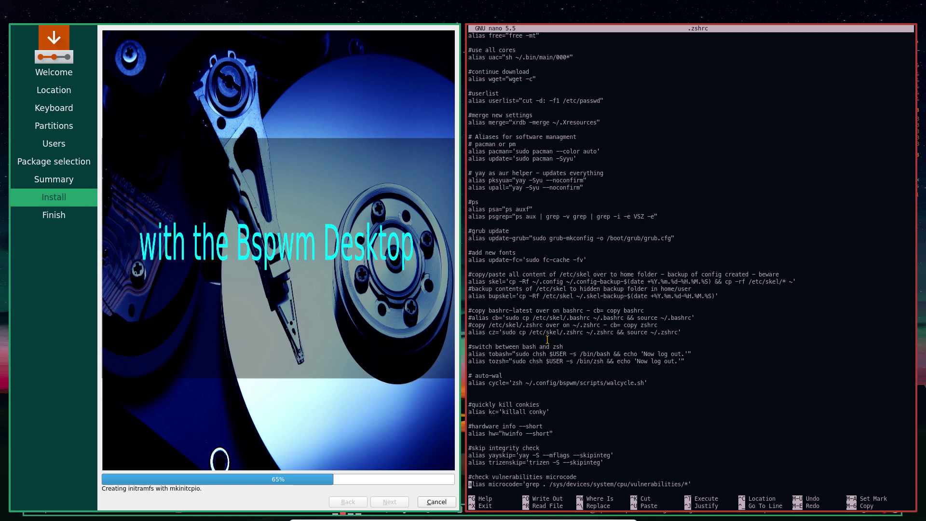
scroll(548, 340, "down", 2)
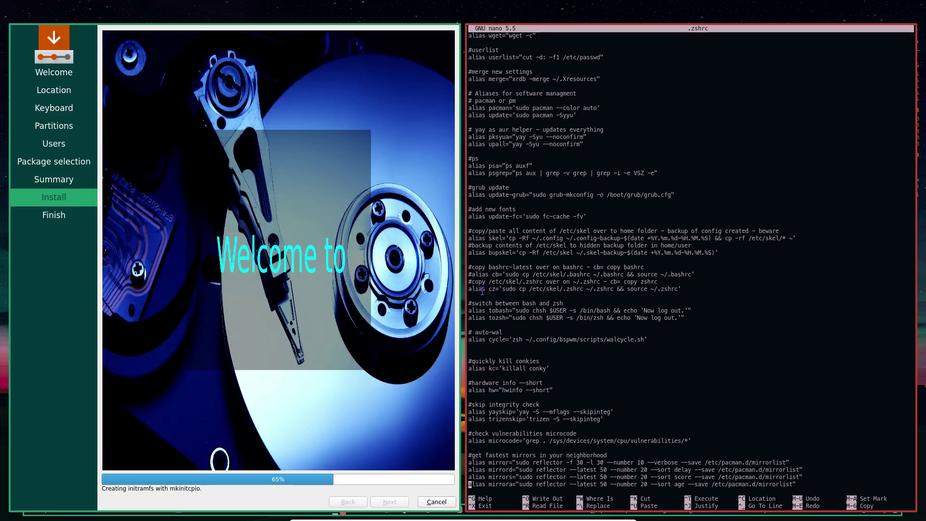
Highlight the cz alias line and the auto-wal cycle alias line
left_click_drag(482, 289, 683, 288)
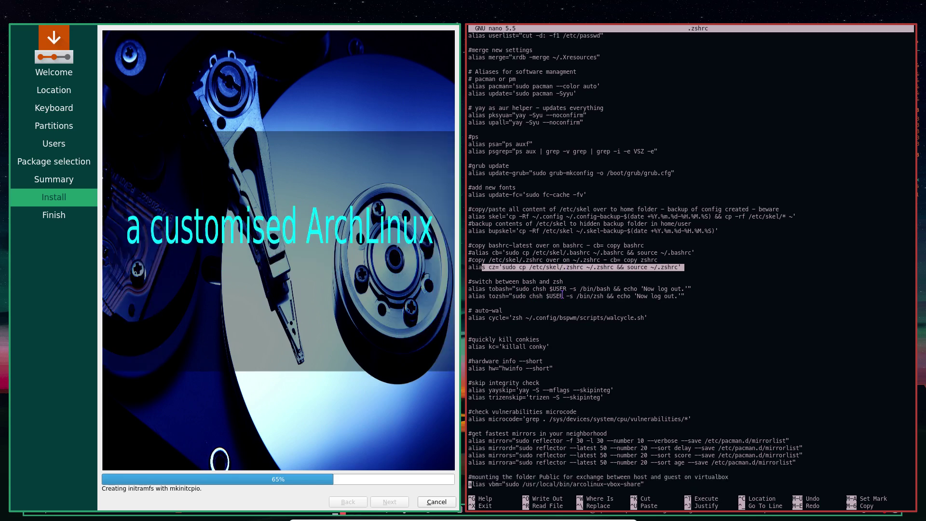
scroll(563, 294, "down", 3)
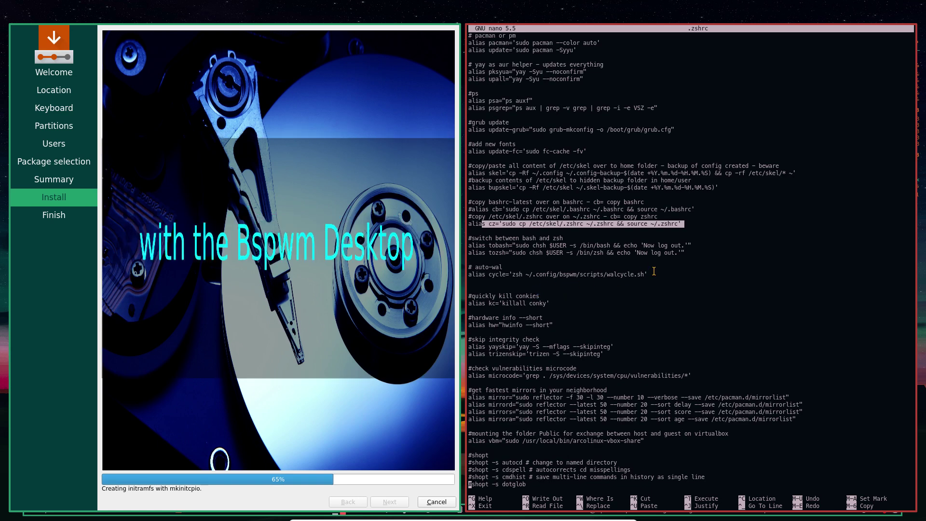
left_click_drag(652, 274, 487, 275)
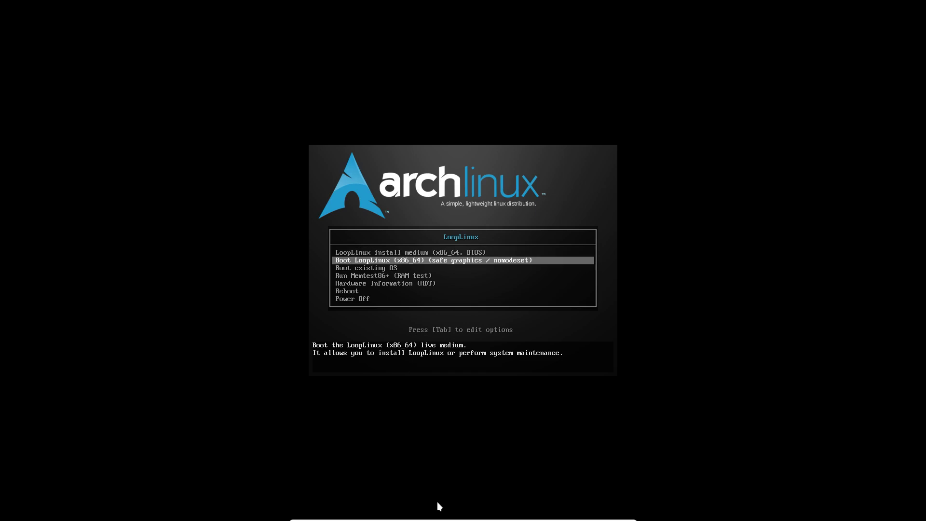
Choose Boot existing OS, then boot the LoopLinux Linux GRUB entry
key("Return")
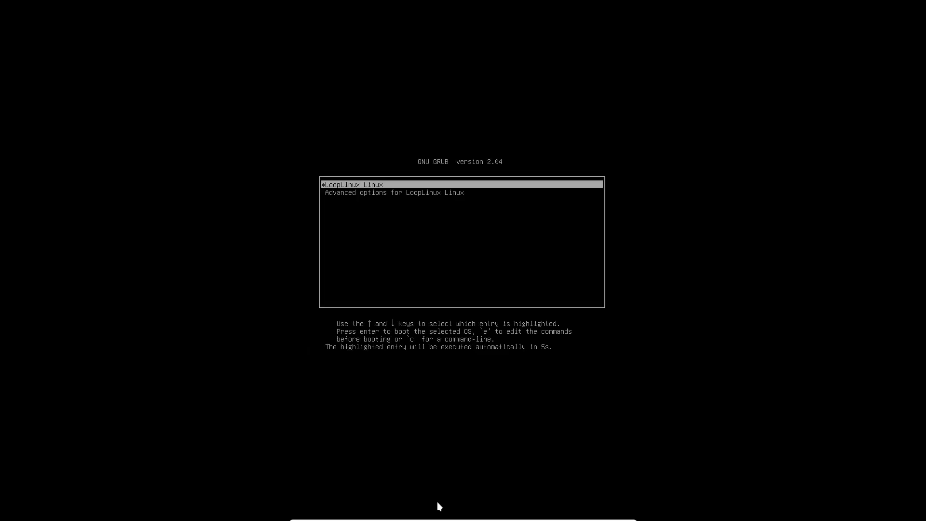
key("Return")
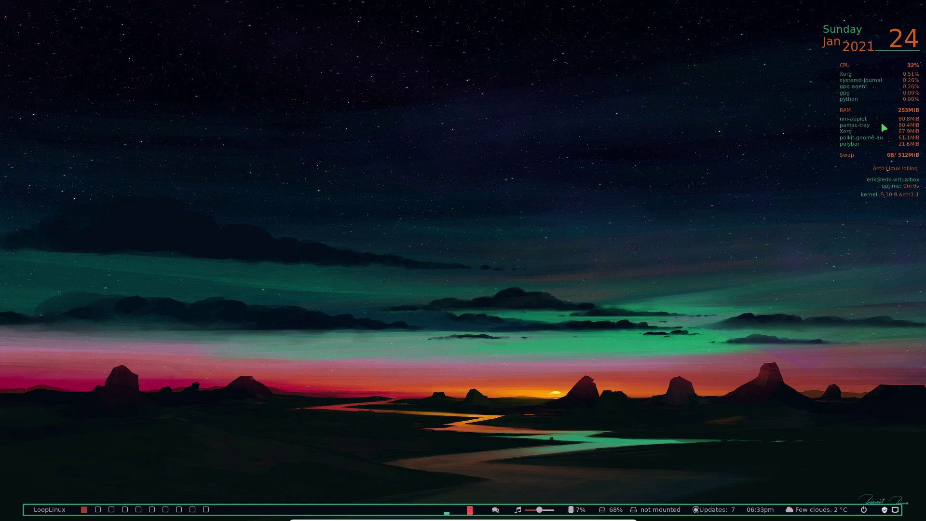
Open the jgmenu application menu from the bottom-bar LoopLinux label and browse its categories
left_click(57, 506)
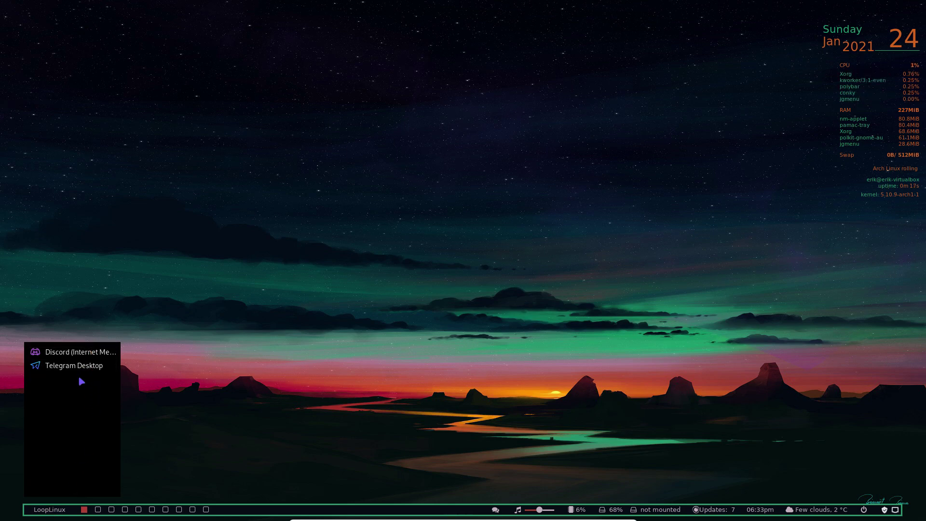
left_click(261, 425)
left_click(46, 509)
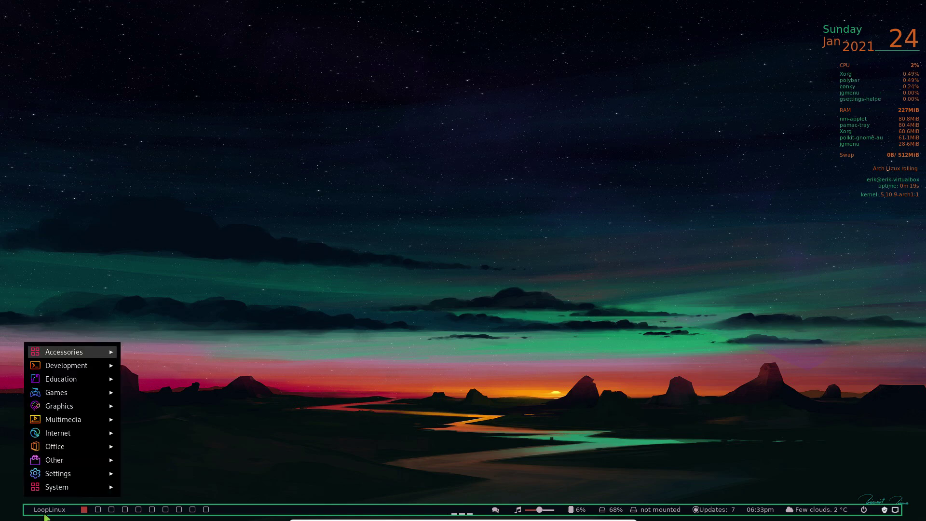
mouse_move(77, 490)
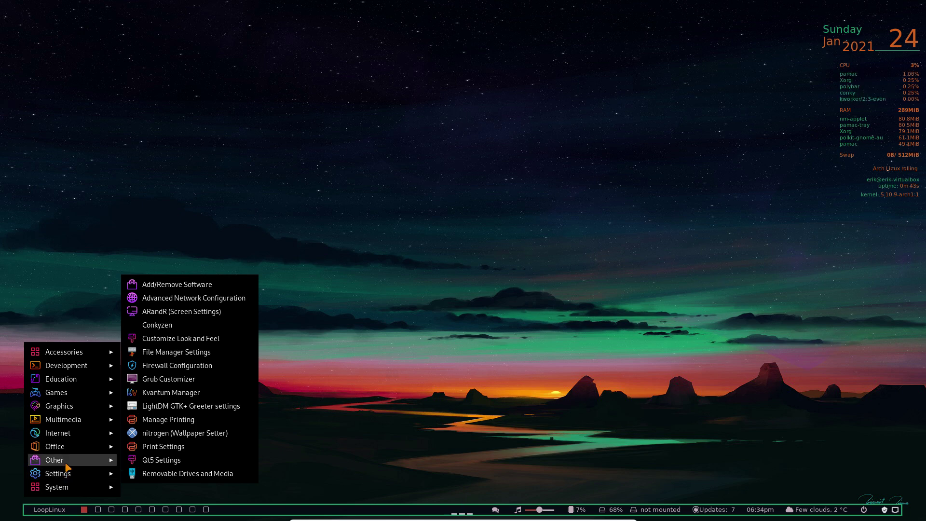
Browse the Office, Internet, Graphics, Education and Accessories categories to reach Plank (Dock)
mouse_move(68, 465)
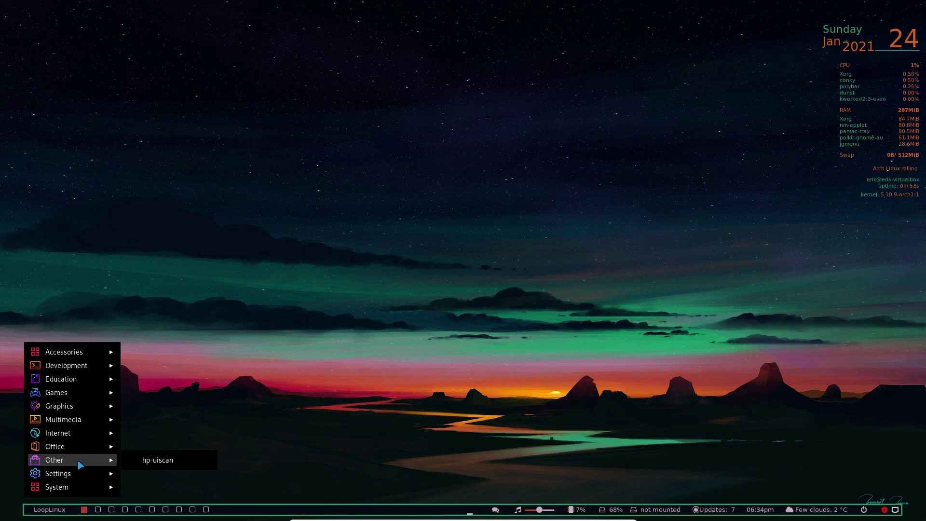
mouse_move(83, 451)
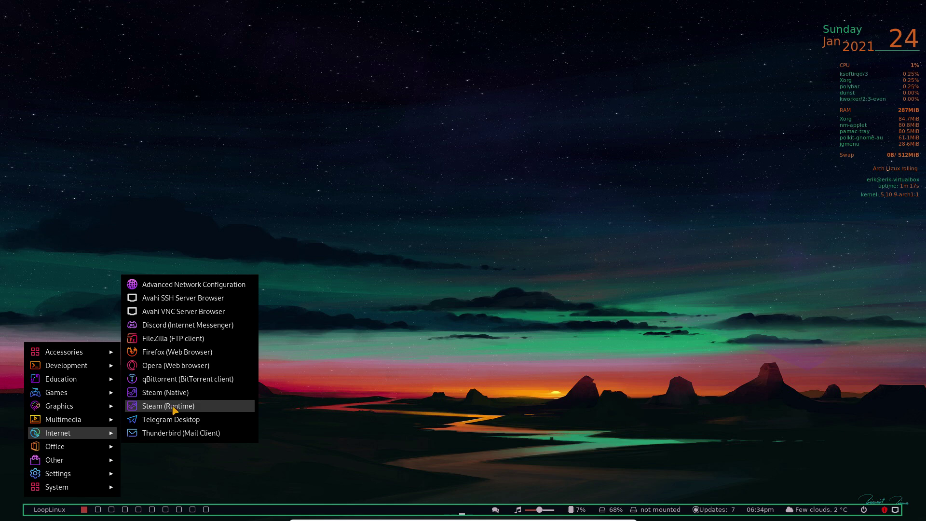
mouse_move(80, 411)
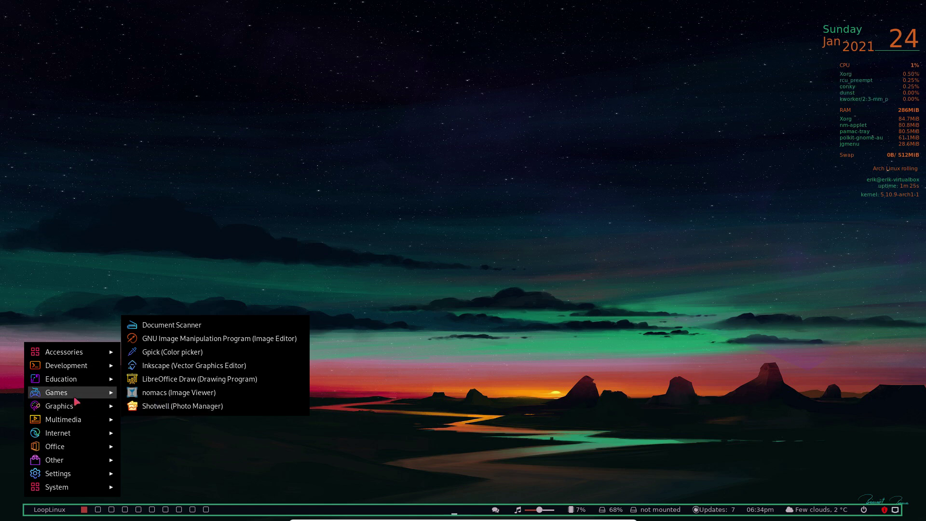
mouse_move(82, 381)
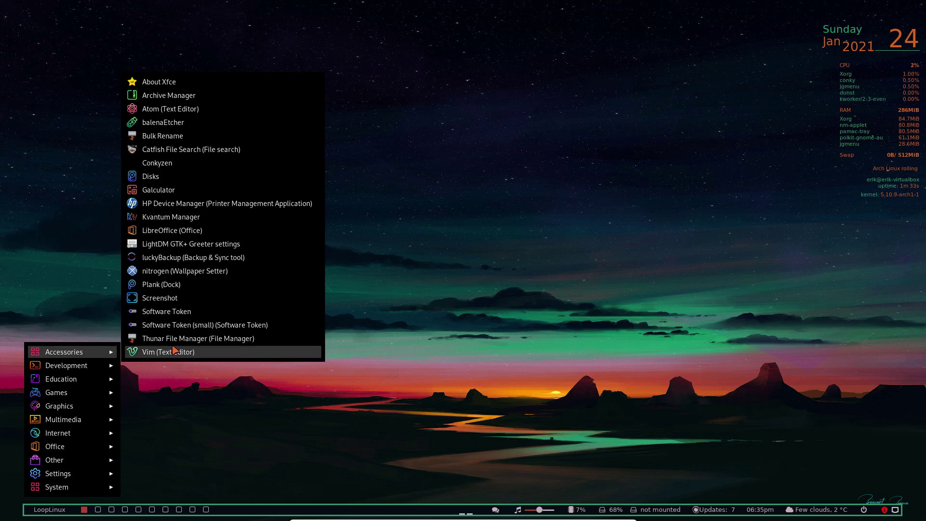
Launch the Plank dock and set its position to Top with icon size 41
left_click(179, 284)
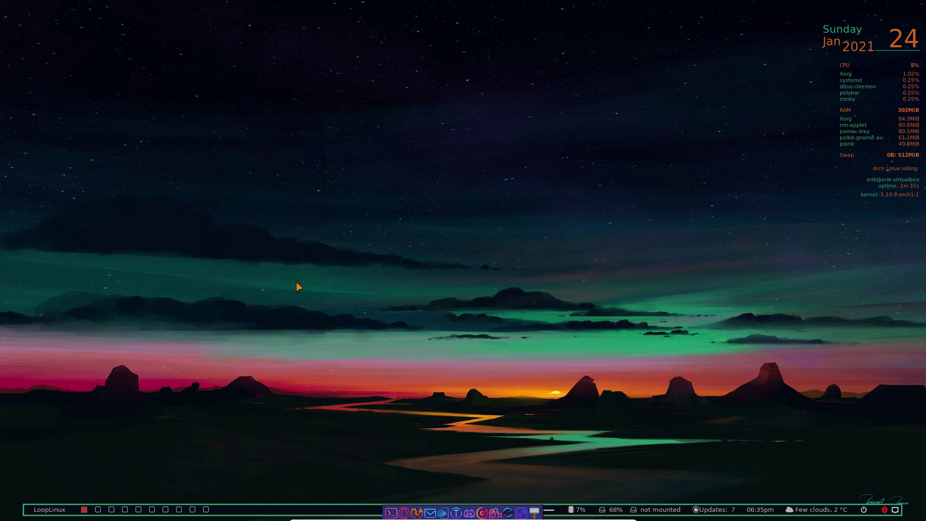
right_click(390, 515)
left_click(437, 477)
left_click(402, 234)
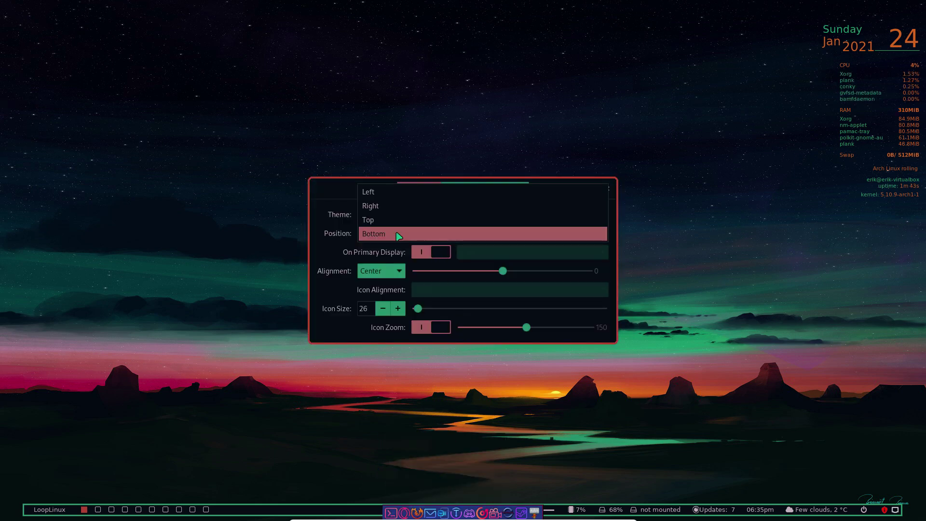
left_click(385, 211)
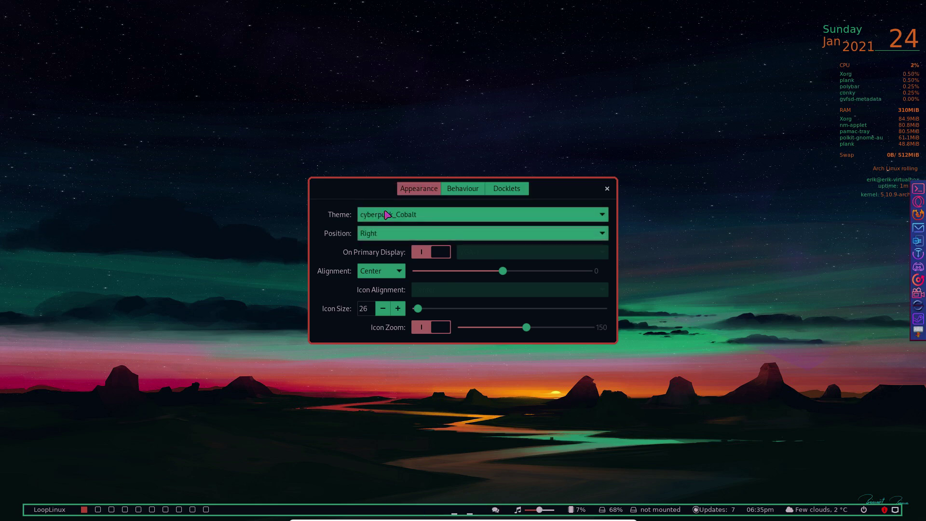
left_click(394, 238)
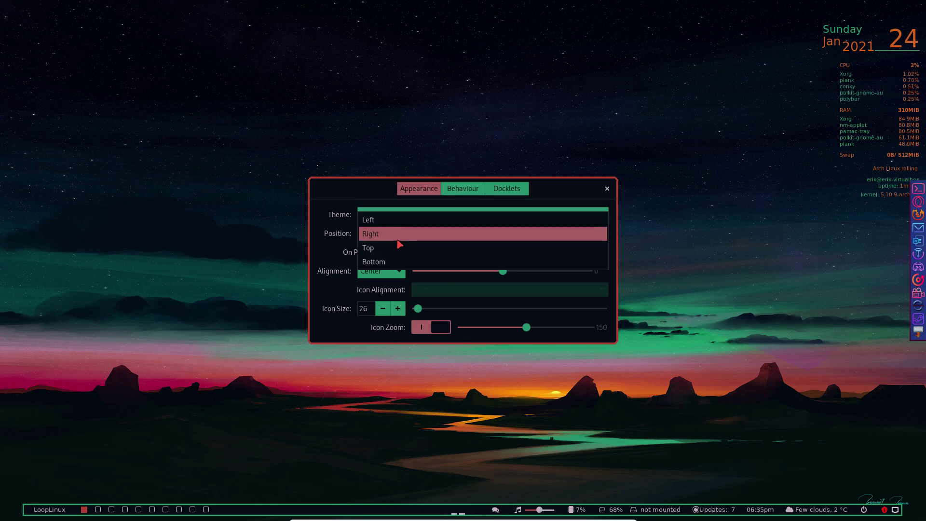
left_click(399, 247)
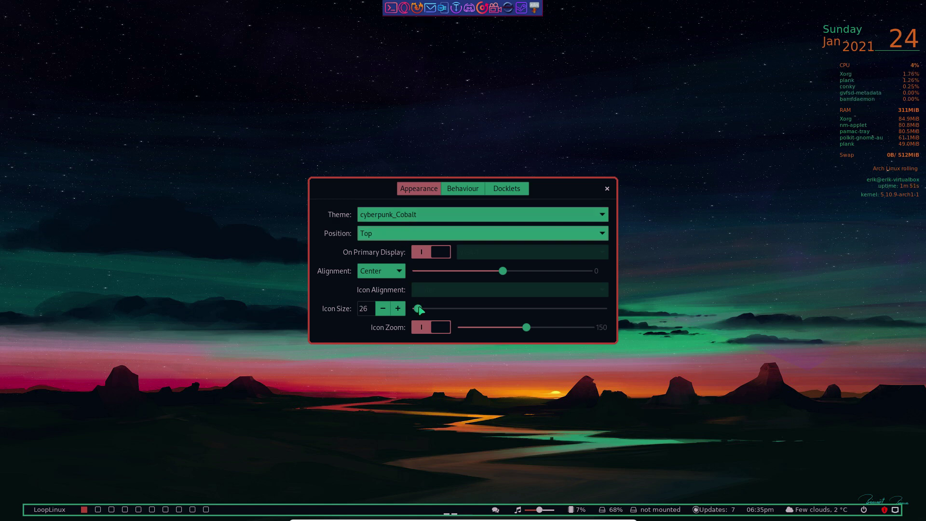
left_click_drag(418, 308, 444, 309)
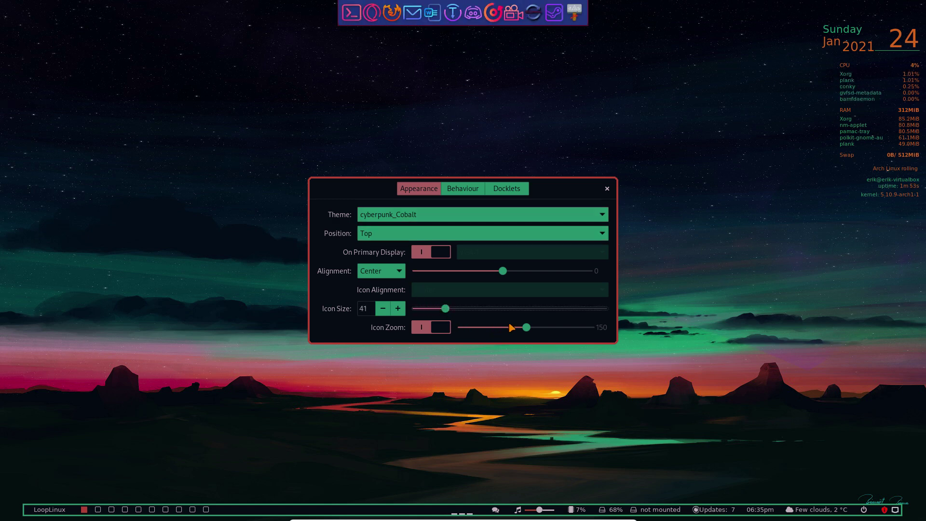
left_click(434, 328)
left_click(436, 328)
left_click(604, 192)
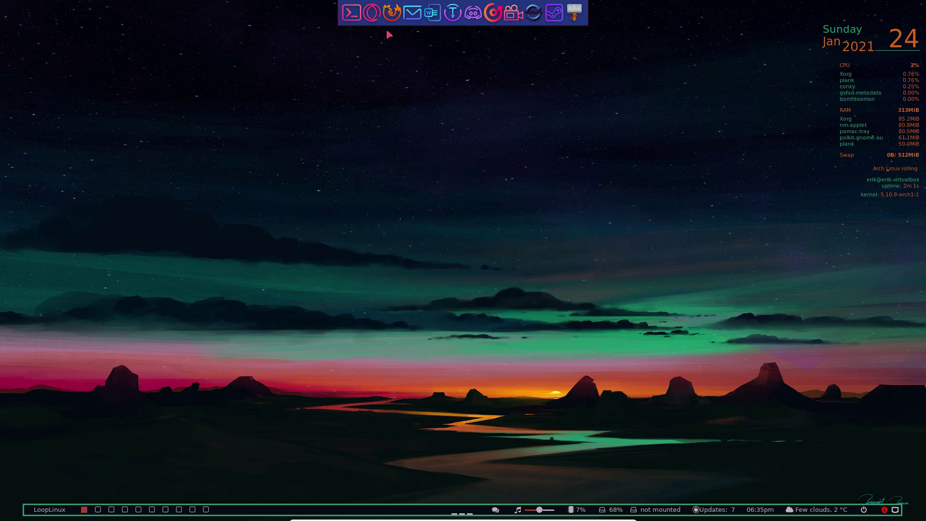
Remove the last launcher and the sync launcher from the dock
right_click(574, 14)
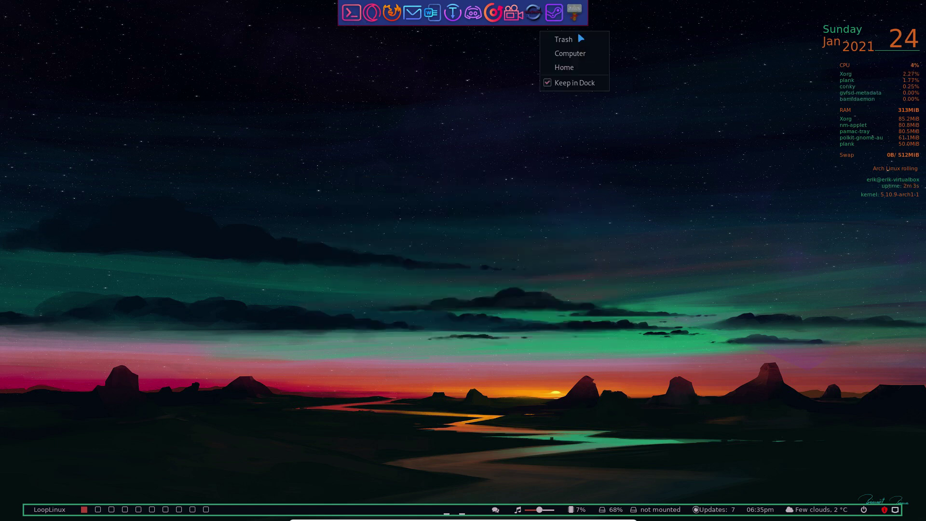
left_click(577, 81)
right_click(544, 14)
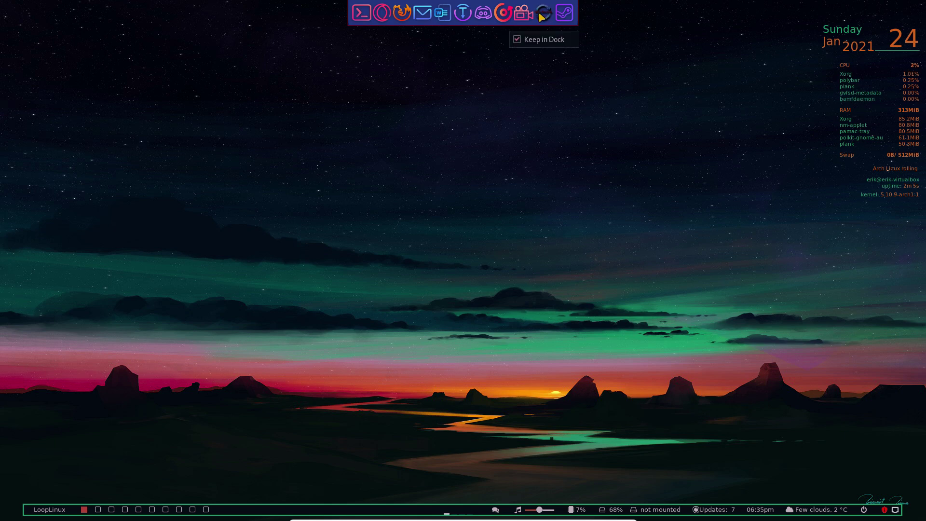
left_click(542, 40)
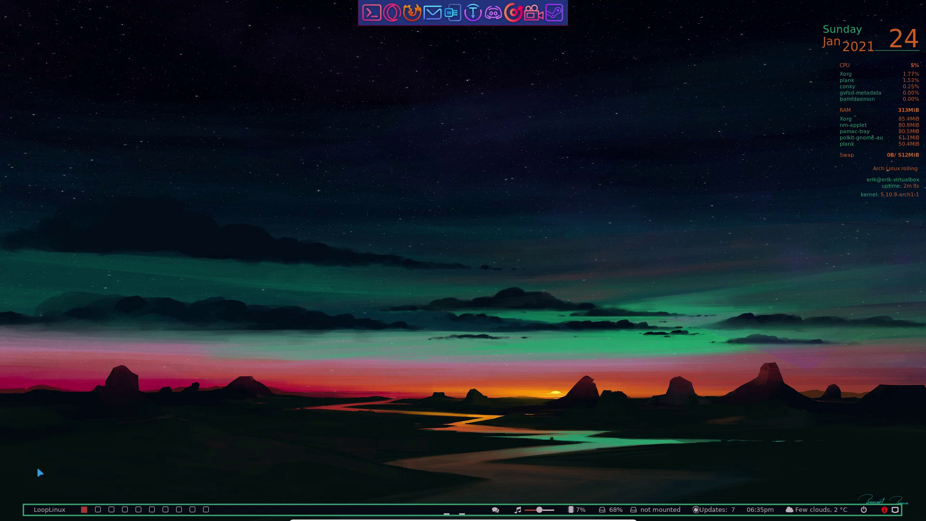
left_click(40, 509)
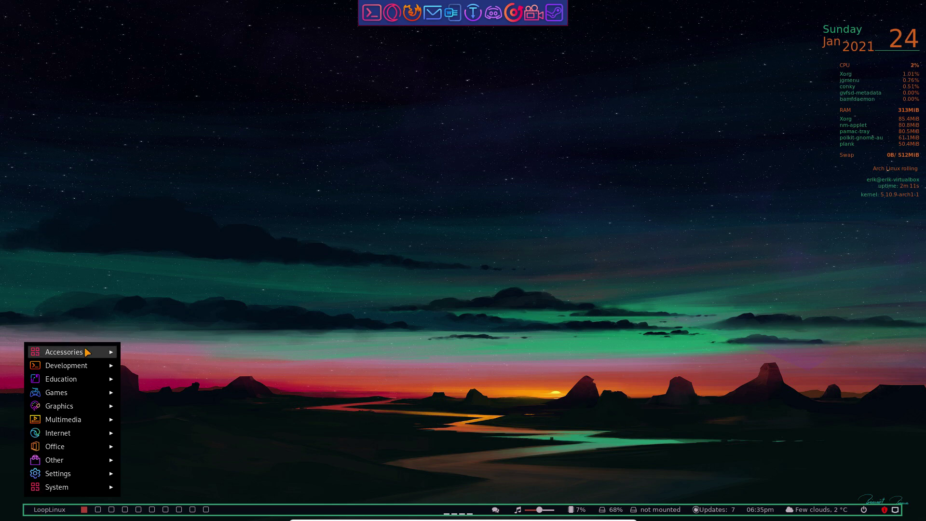
Open an Alacritty terminal and a Thunar file manager side by side, focusing the terminal
mouse_move(68, 351)
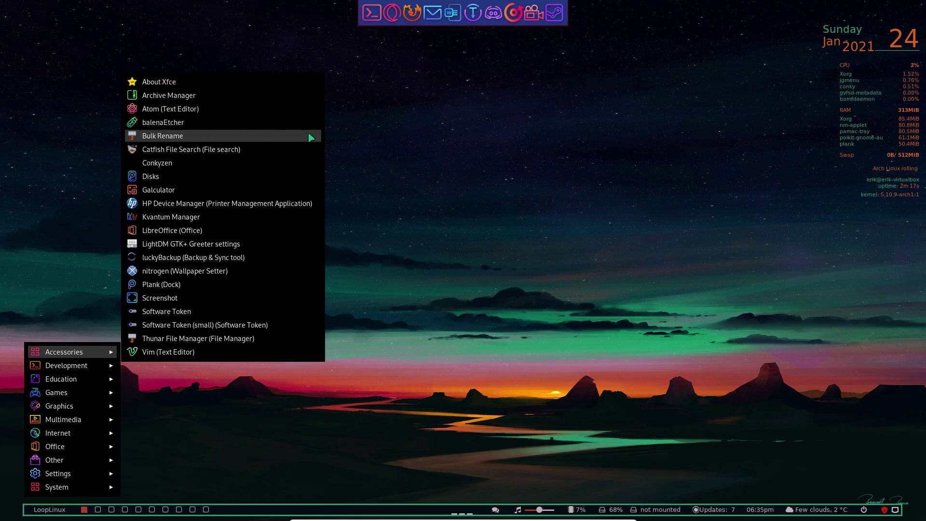
left_click(409, 161)
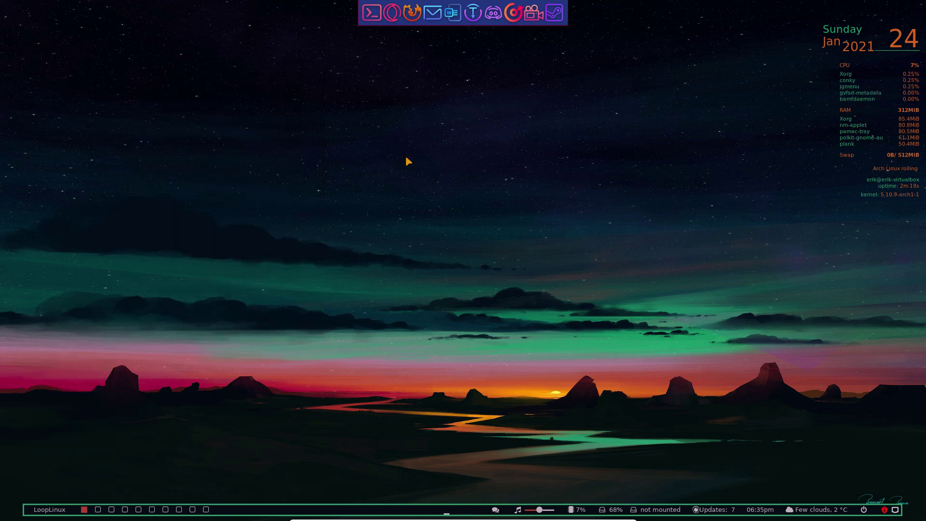
key("super+Return")
key("super+e")
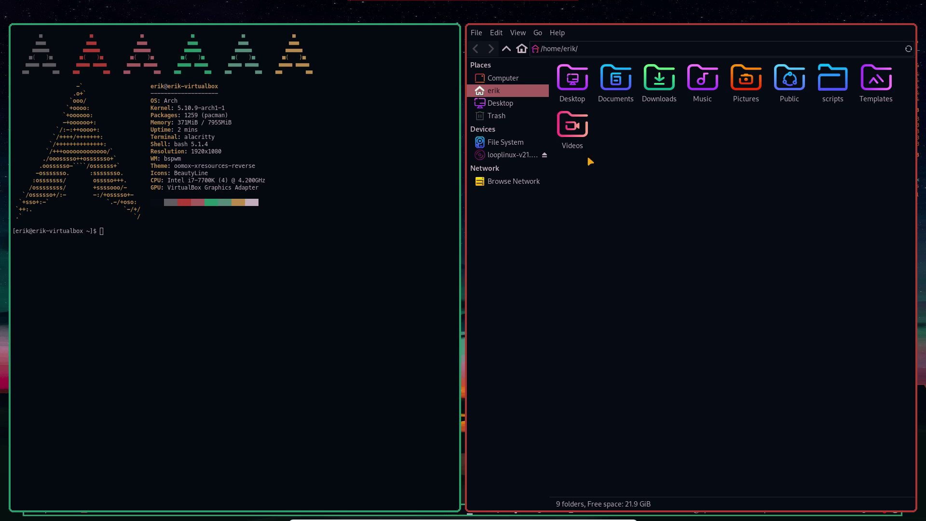
left_click(462, 34)
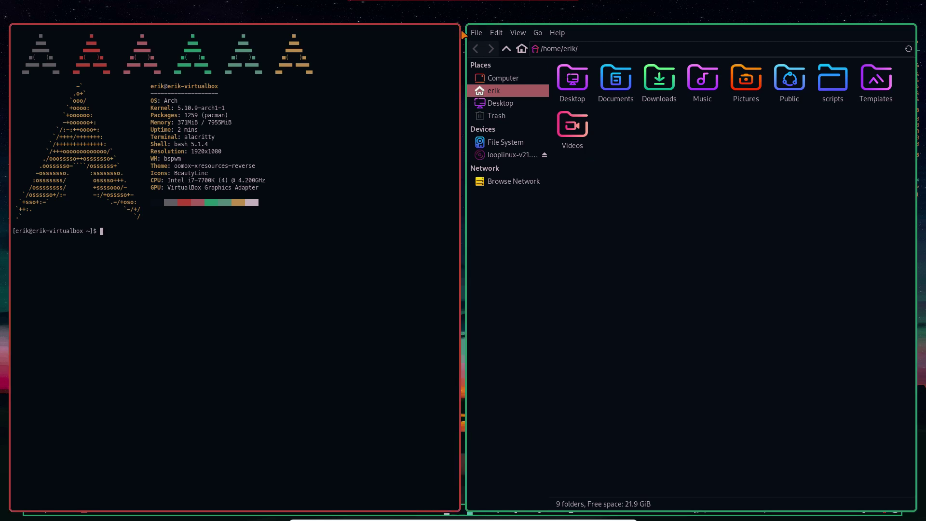